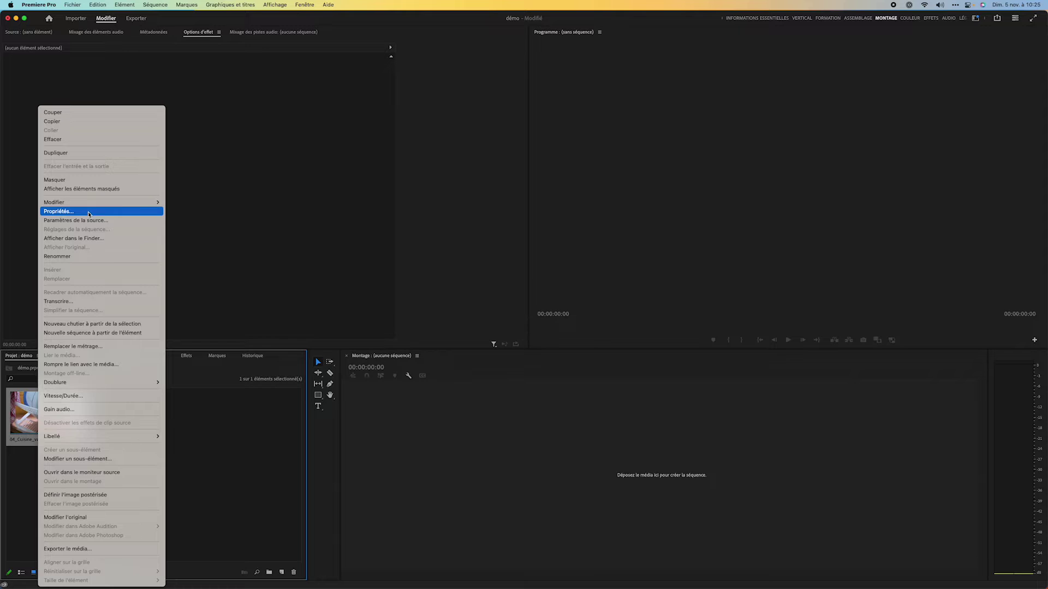
Review the file properties of the 04_Cuisine_vaisselle2.MP4 clip in the project
{"action": "left_click", "coordinate": [90, 211]}
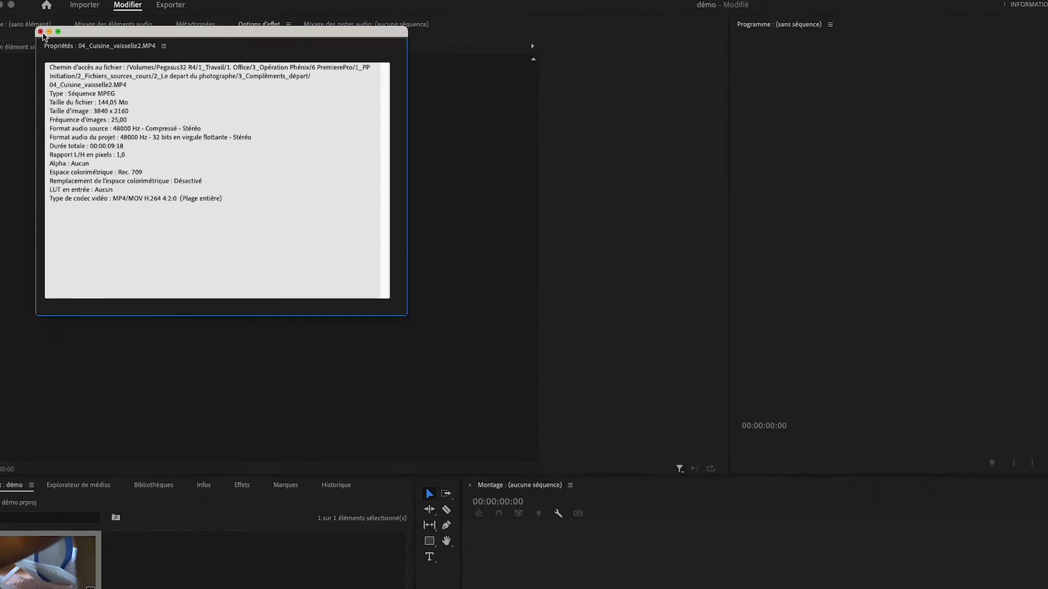
{"action": "left_click", "coordinate": [41, 32]}
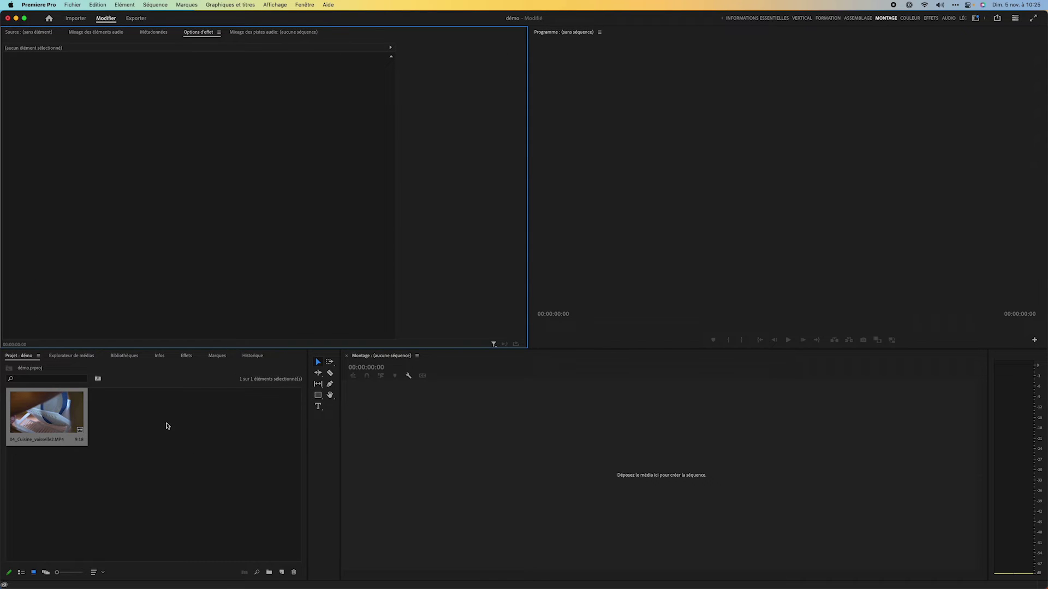
Create a sequence named Full HD from the Digital SLR preset DSLR 1080p25
{"action": "left_click", "coordinate": [76, 7]}
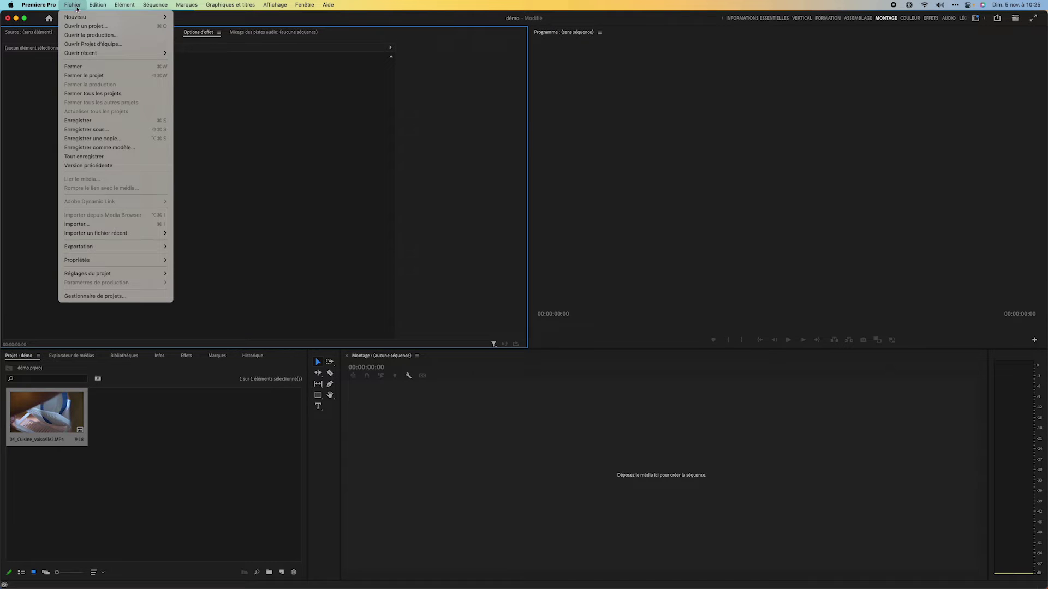
{"action": "mouse_move", "coordinate": [76, 17]}
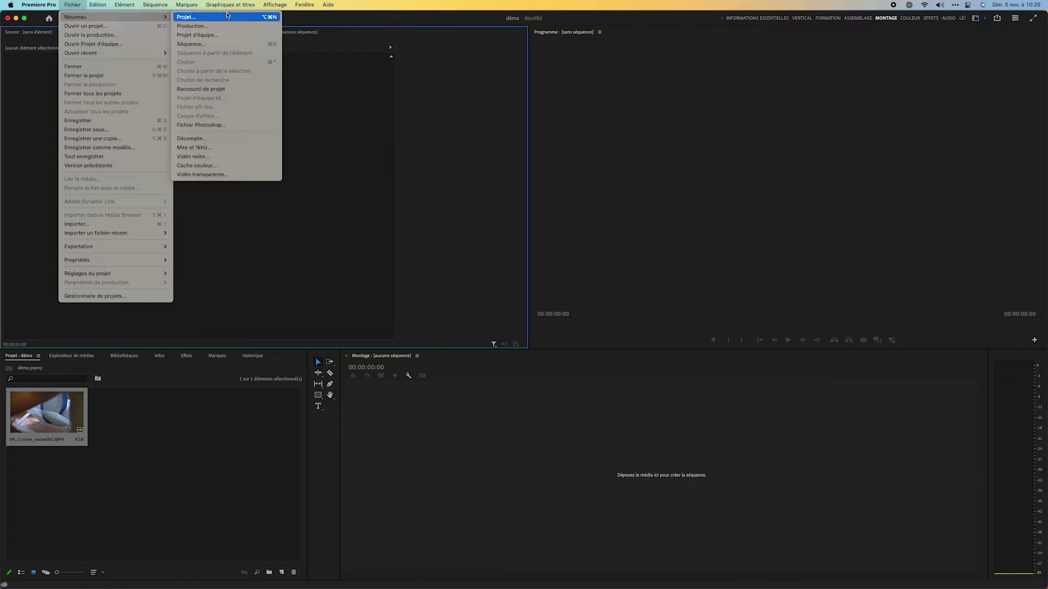
{"action": "left_click", "coordinate": [217, 45]}
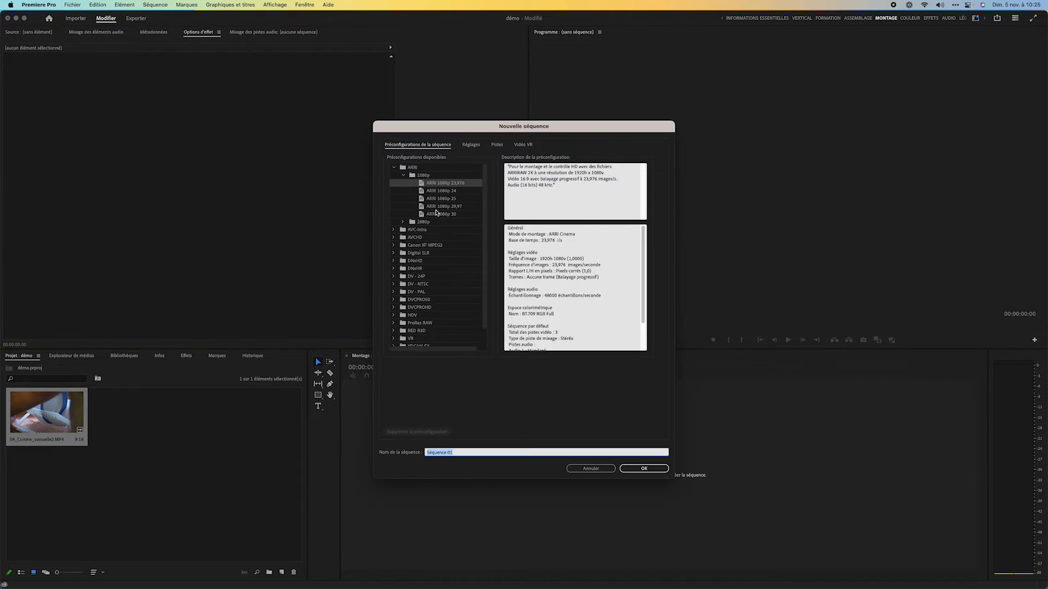
{"action": "left_click", "coordinate": [394, 169]}
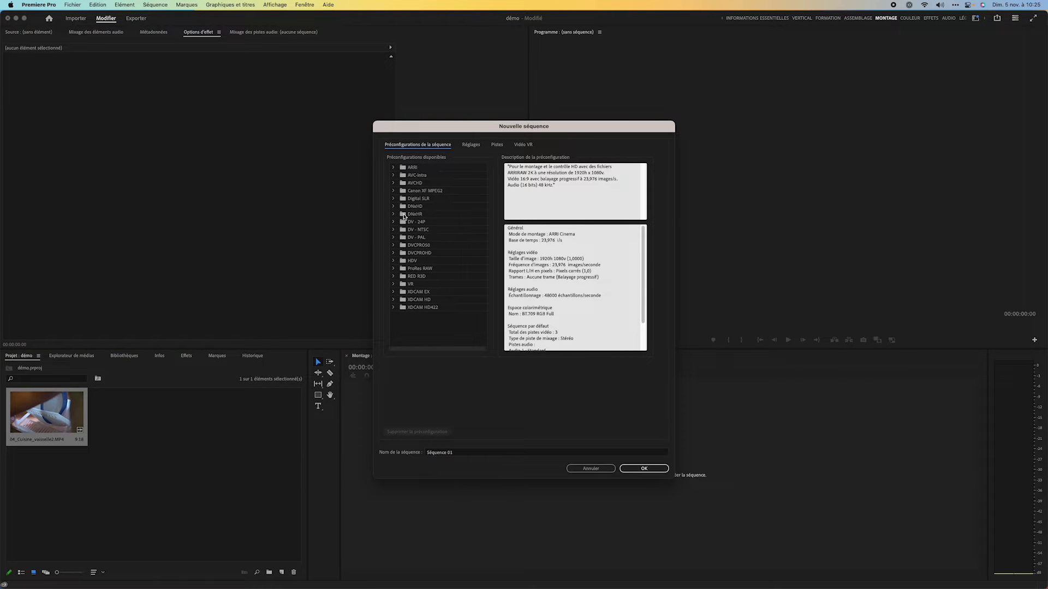
{"action": "left_click", "coordinate": [393, 199]}
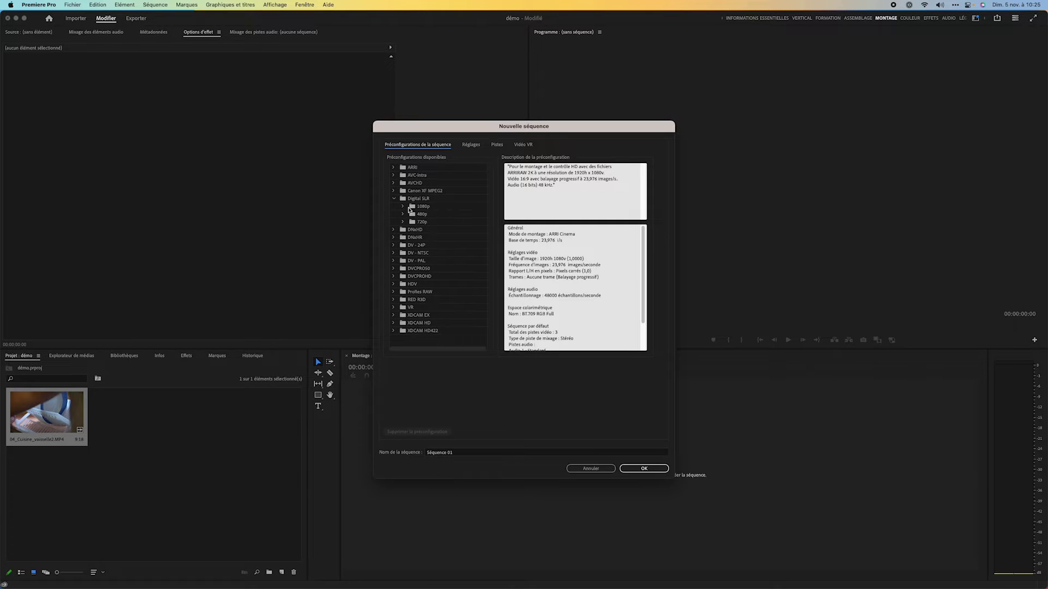
{"action": "left_click", "coordinate": [403, 207]}
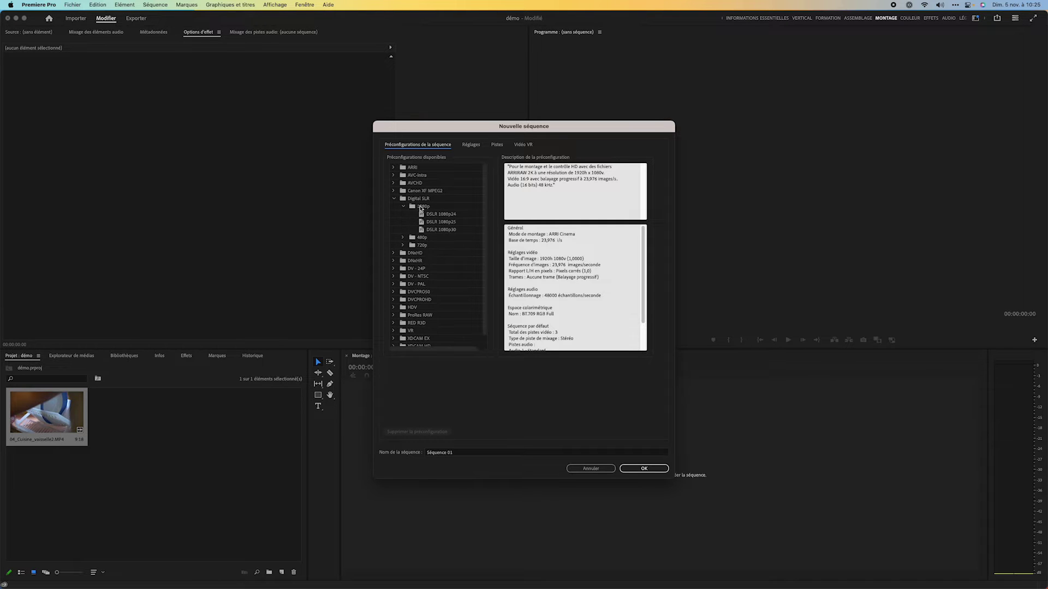
{"action": "left_click", "coordinate": [443, 222]}
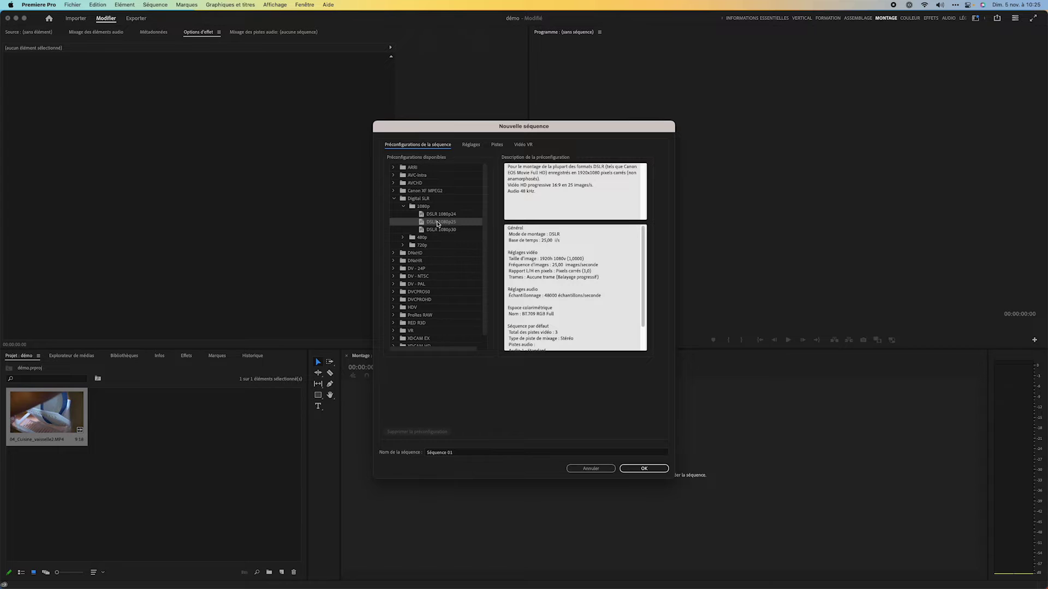
{"action": "double_click", "coordinate": [449, 453]}
{"action": "left_click_drag", "start_coordinate": [449, 455], "coordinate": [427, 454]}
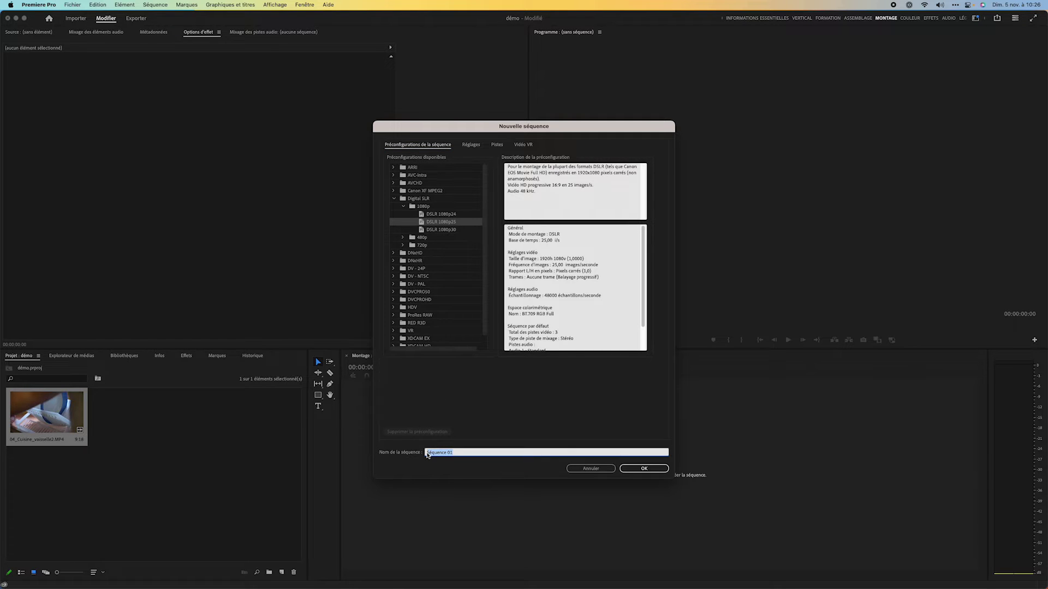
{"action": "type", "text": "Full HD"}
{"action": "left_click", "coordinate": [642, 471]}
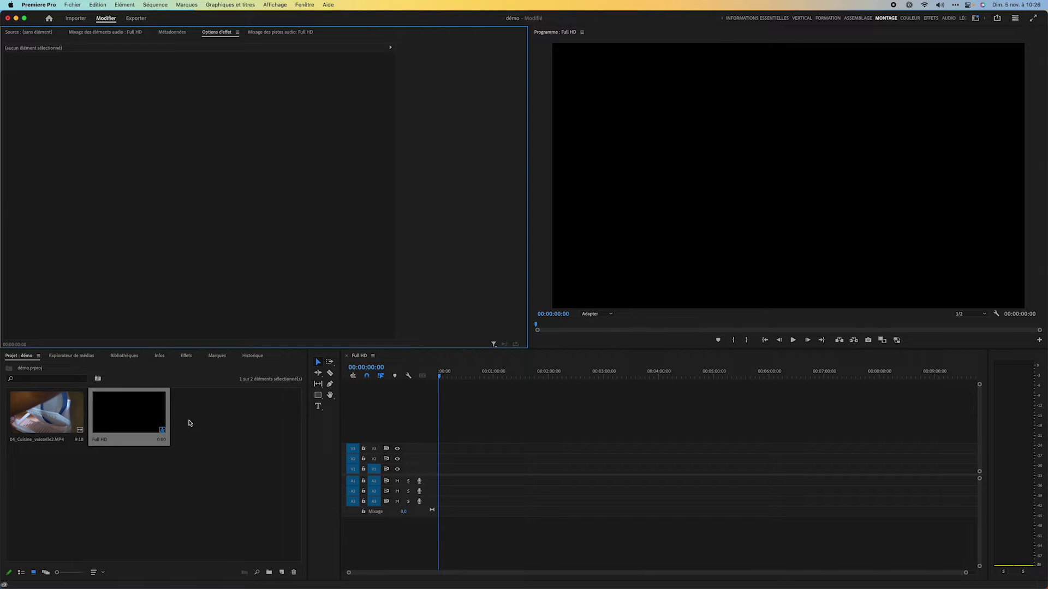
Place the 04_Cuisine_vaisselle2.MP4 clip at the start of track V1, keeping the existing sequence settings
{"action": "left_click", "coordinate": [50, 413]}
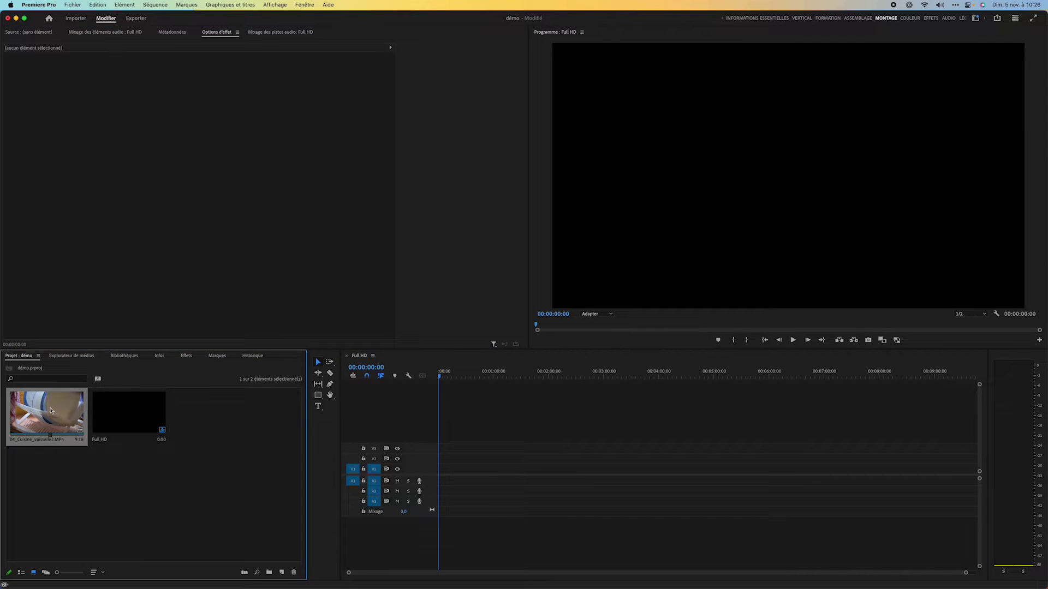
{"action": "left_click_drag", "start_coordinate": [51, 410], "coordinate": [440, 468]}
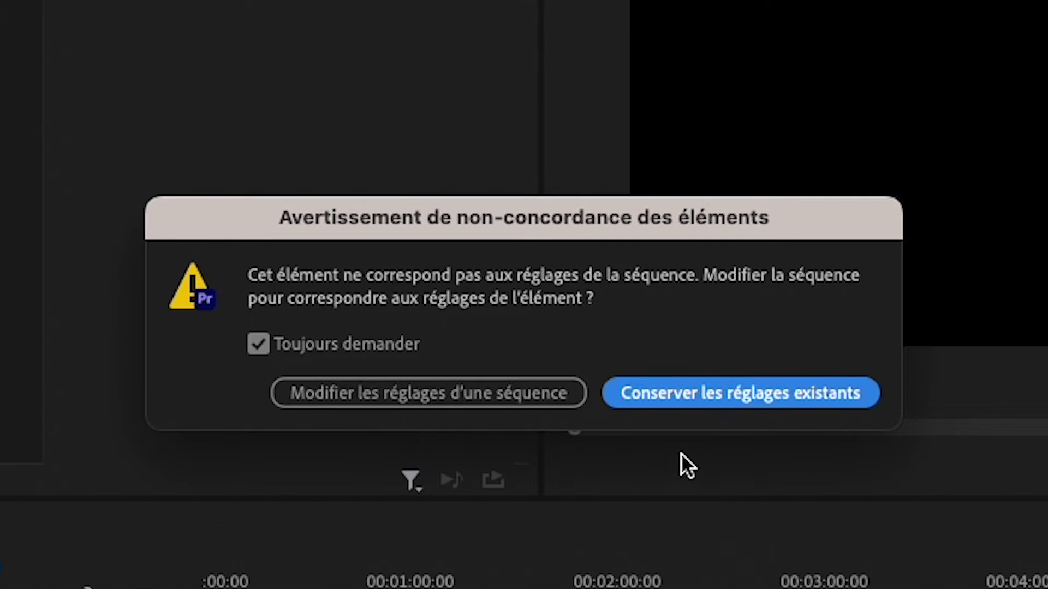
{"action": "left_click", "coordinate": [764, 393]}
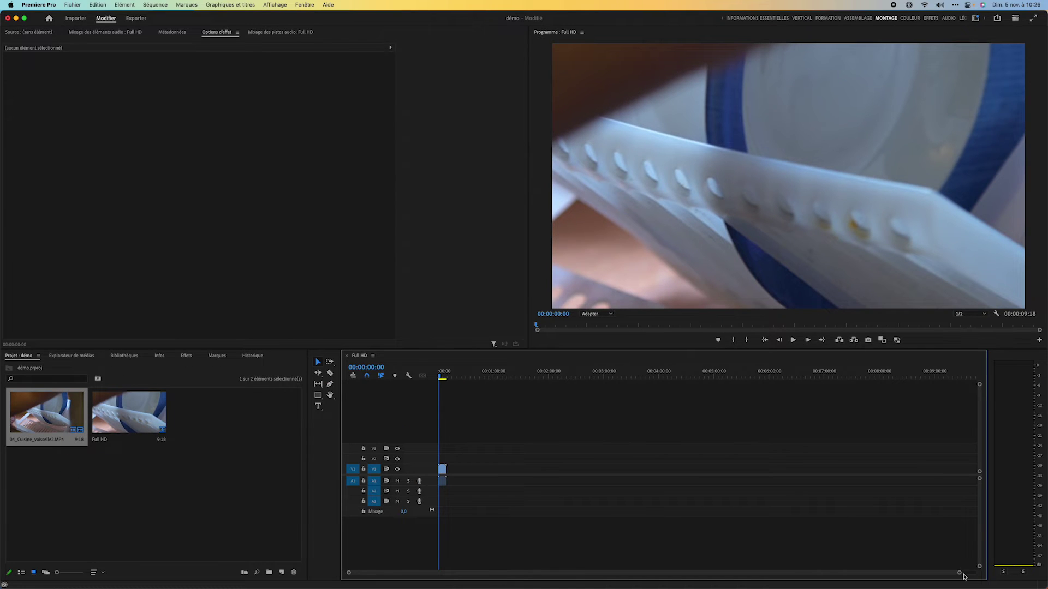
Move the playhead to about 00:00:02:03 and set the Program monitor zoom to 25 %
{"action": "left_click_drag", "start_coordinate": [959, 572], "coordinate": [687, 567]}
{"action": "left_click_drag", "start_coordinate": [439, 377], "coordinate": [478, 377]}
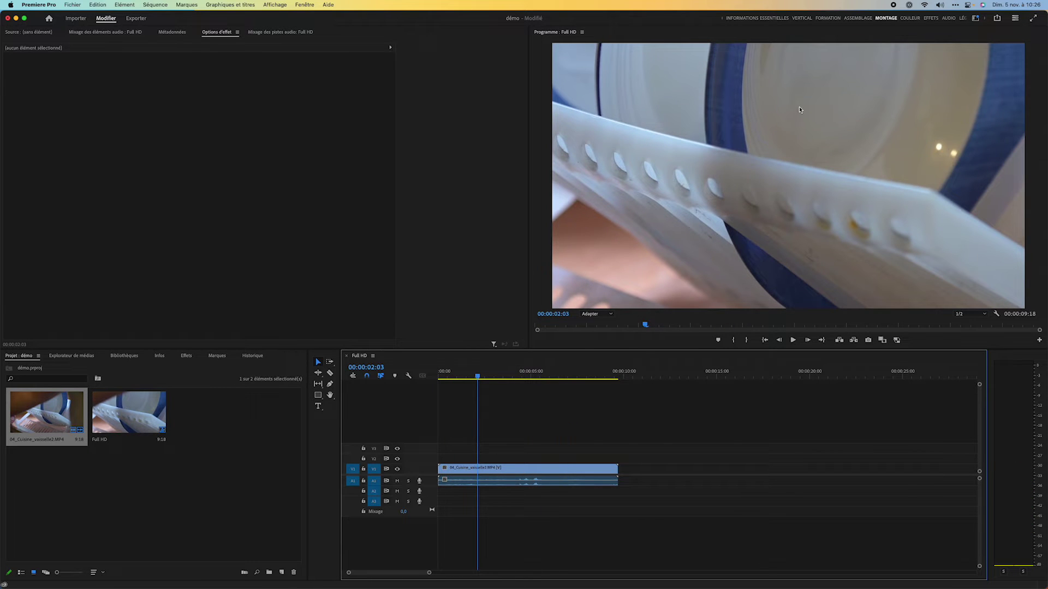
{"action": "left_click", "coordinate": [611, 314]}
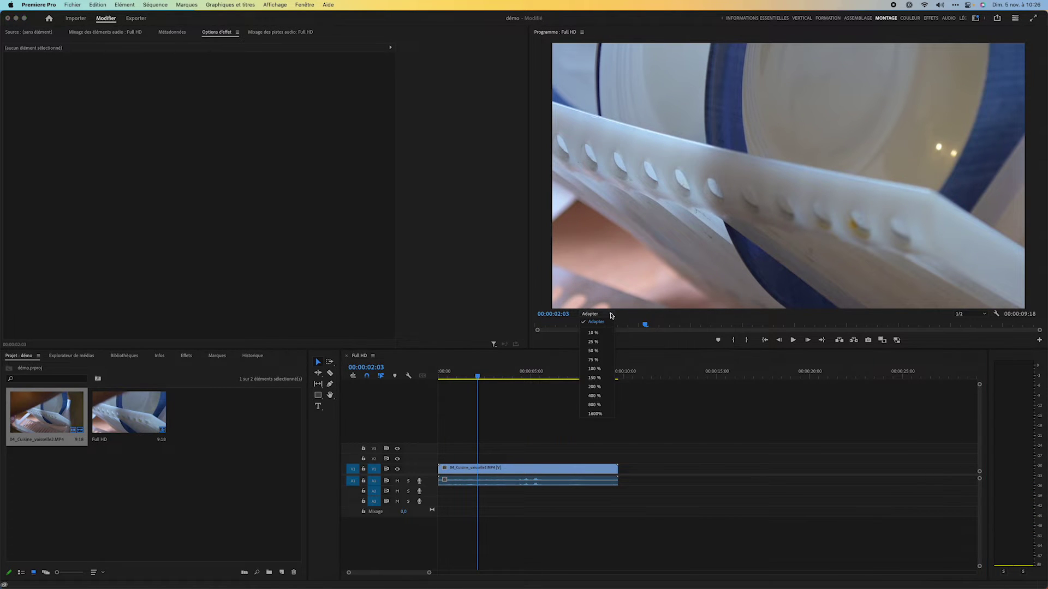
{"action": "left_click", "coordinate": [601, 343]}
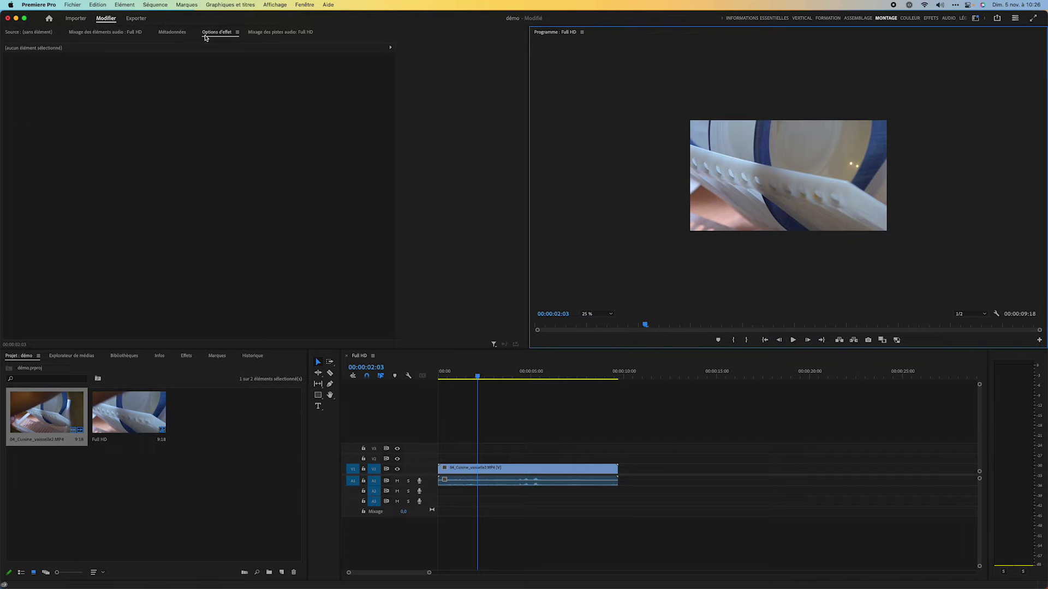
Display the Trajectoire bounding box of the timeline clip to compare its size with the sequence frame
{"action": "left_click", "coordinate": [232, 34]}
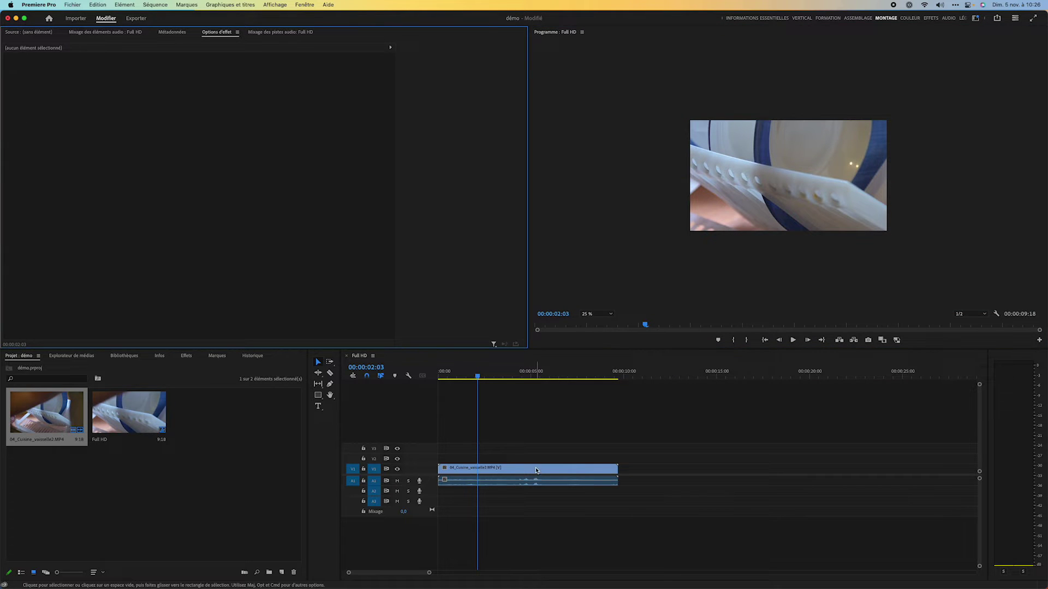
{"action": "left_click", "coordinate": [537, 470]}
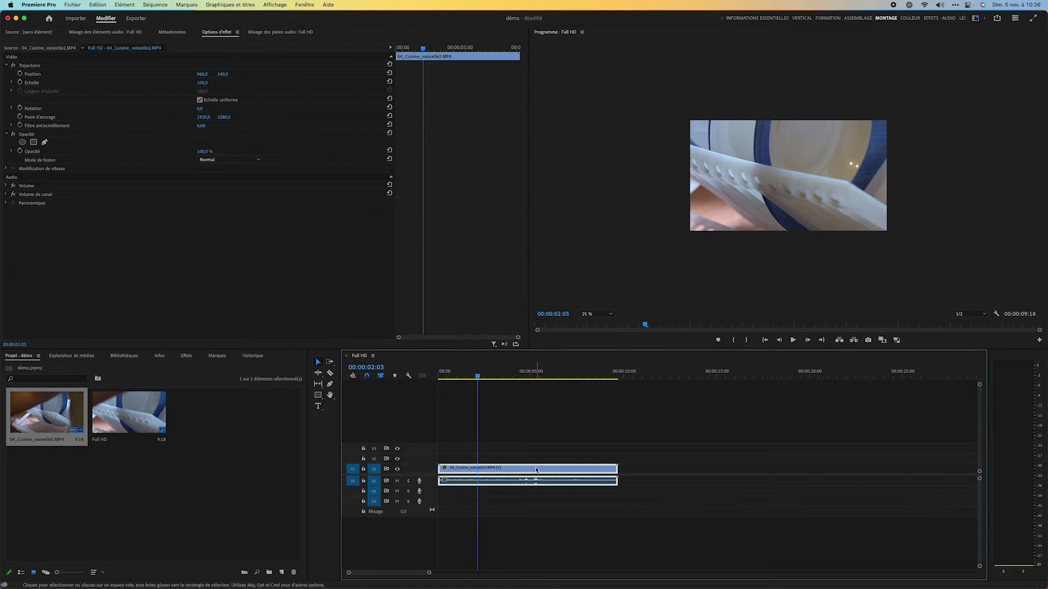
{"action": "left_click", "coordinate": [28, 66]}
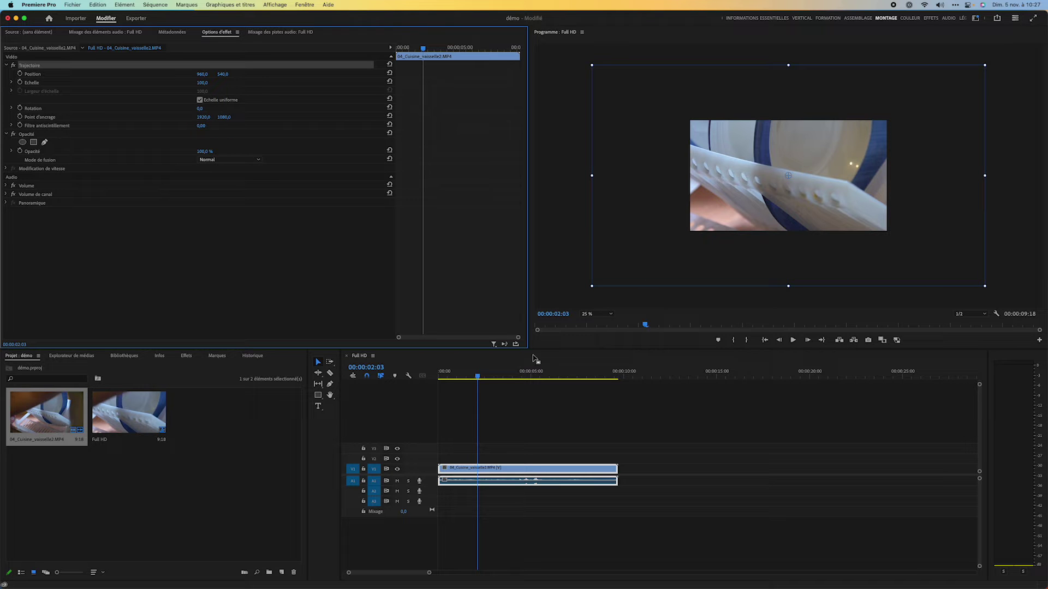
Try Définir sur la taille de l'image on the timeline clip, and undo both the scaling and the clip's placement
{"action": "right_click", "coordinate": [510, 470]}
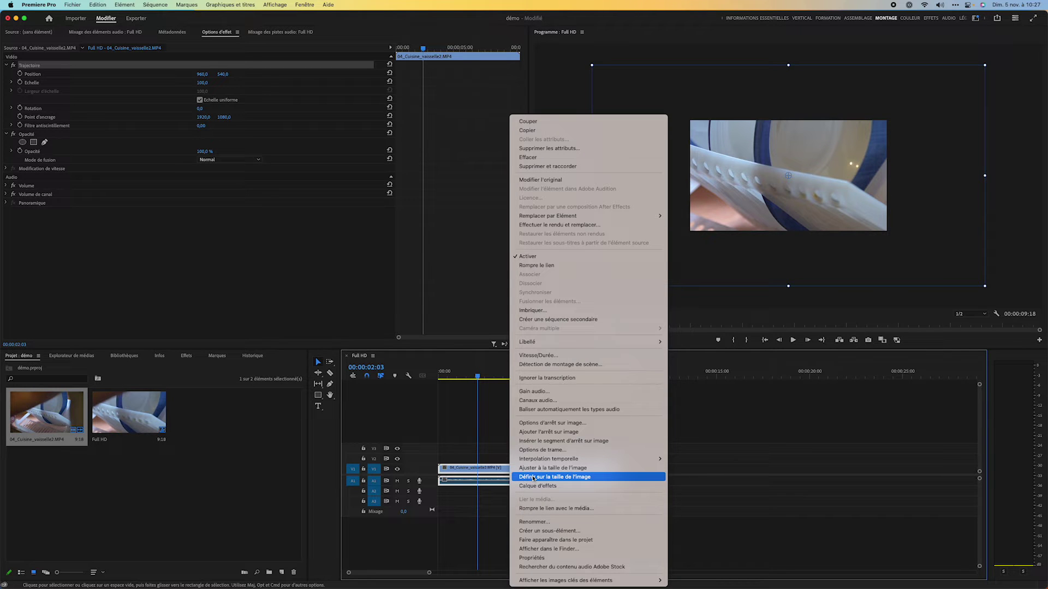
{"action": "left_click", "coordinate": [531, 477]}
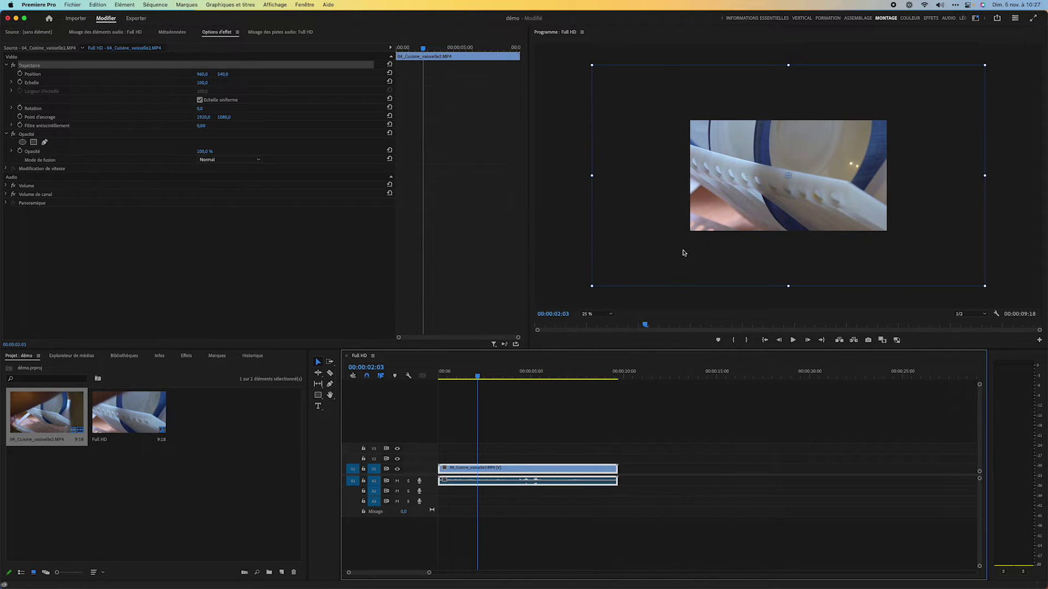
{"action": "left_click_drag", "start_coordinate": [591, 65], "coordinate": [660, 119]}
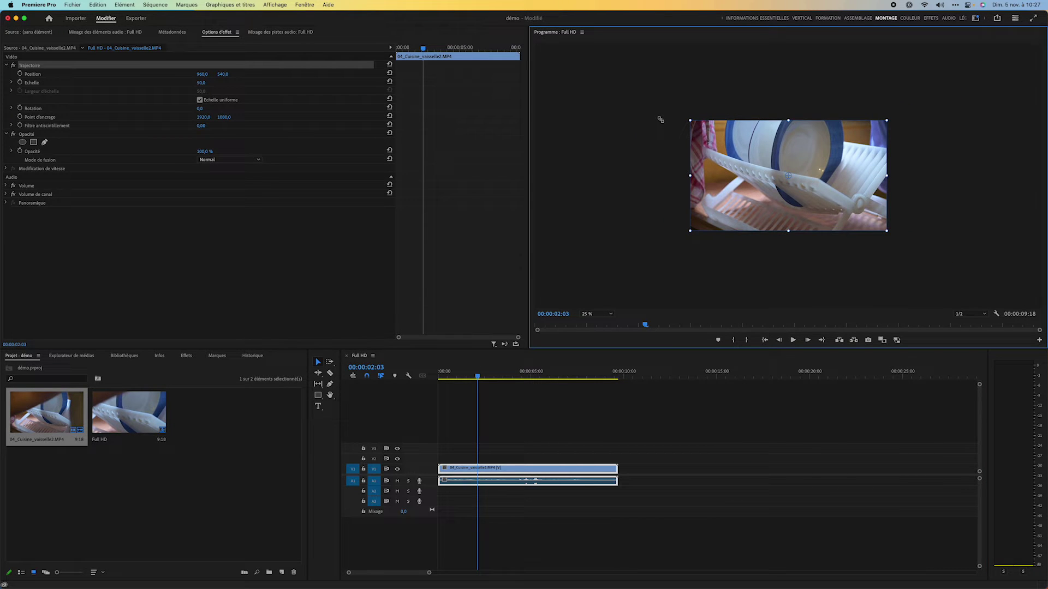
{"action": "key", "text": "super+z"}
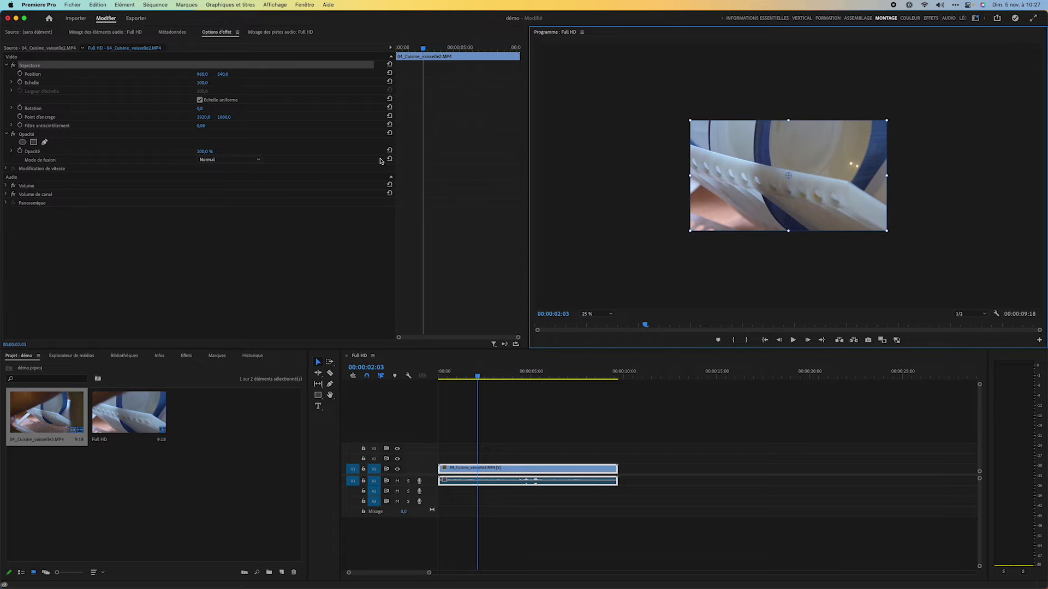
{"action": "key", "text": "super+z"}
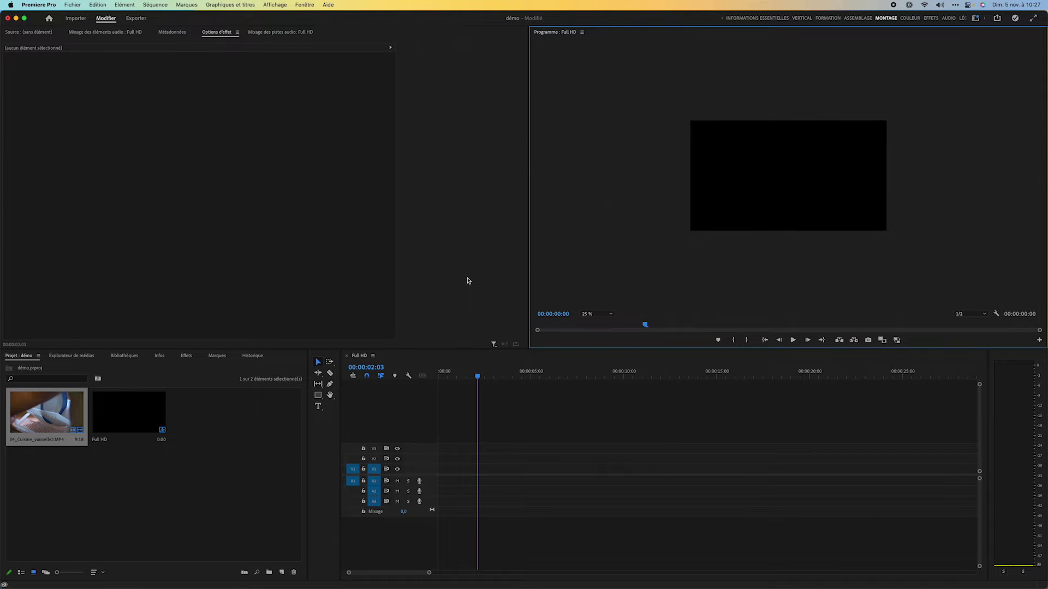
Add the 04_Cuisine_vaisselle2.MP4 clip again at the start of track V1, keeping the existing sequence settings
{"action": "left_click_drag", "start_coordinate": [63, 428], "coordinate": [440, 480]}
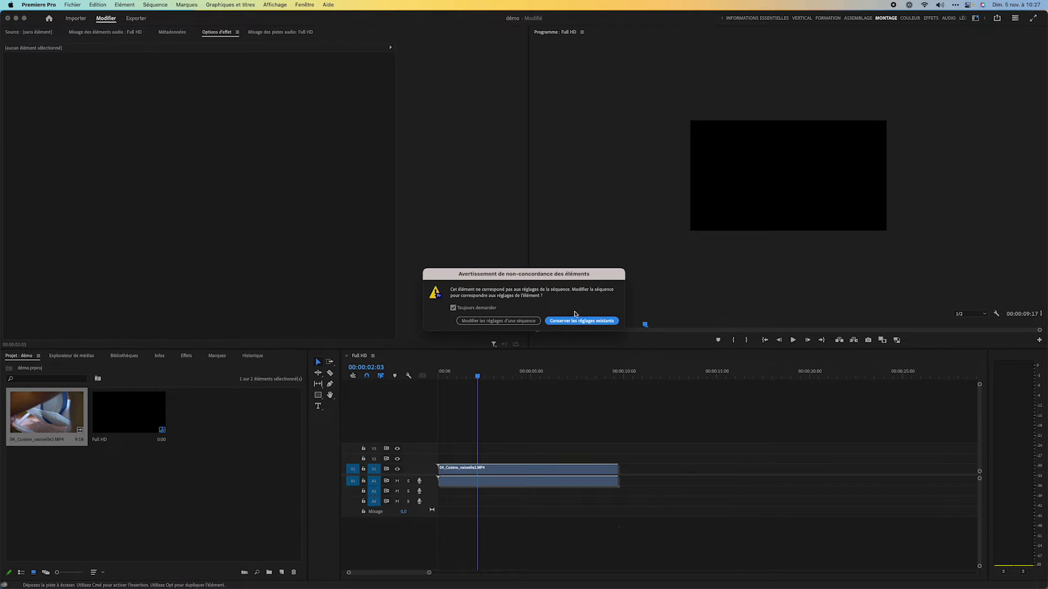
{"action": "left_click", "coordinate": [574, 321]}
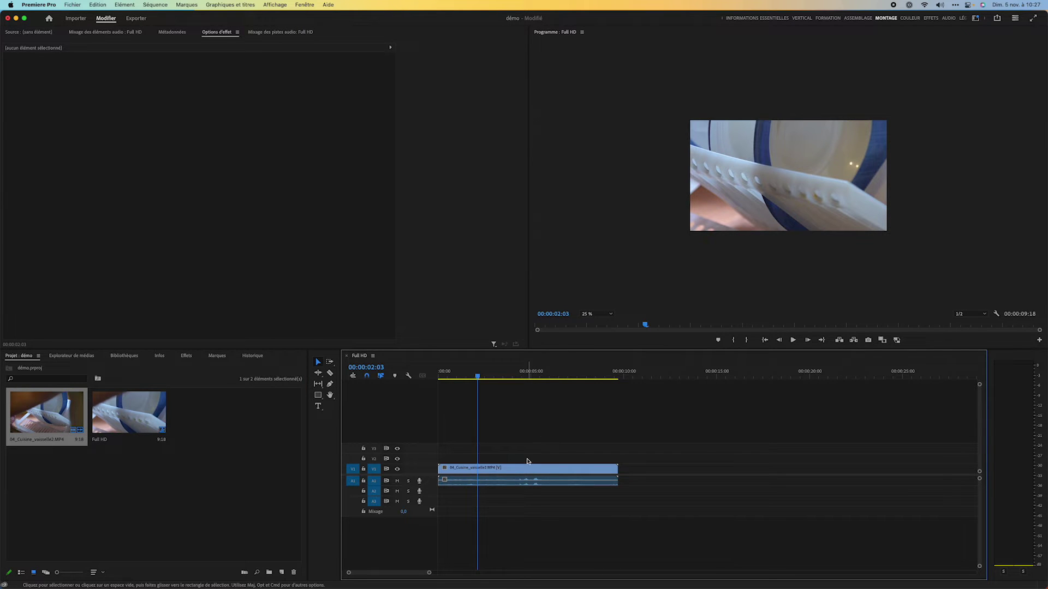
Show the timeline clip's Trajectoire bounding box and apply Ajuster à la taille de l'image to the clip
{"action": "left_click", "coordinate": [529, 468]}
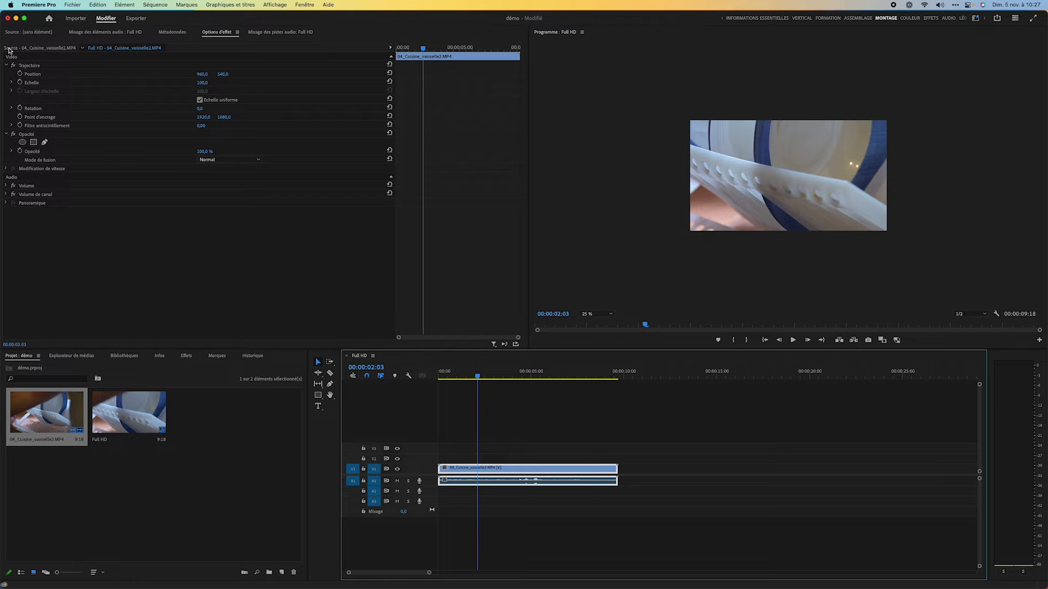
{"action": "left_click", "coordinate": [27, 65]}
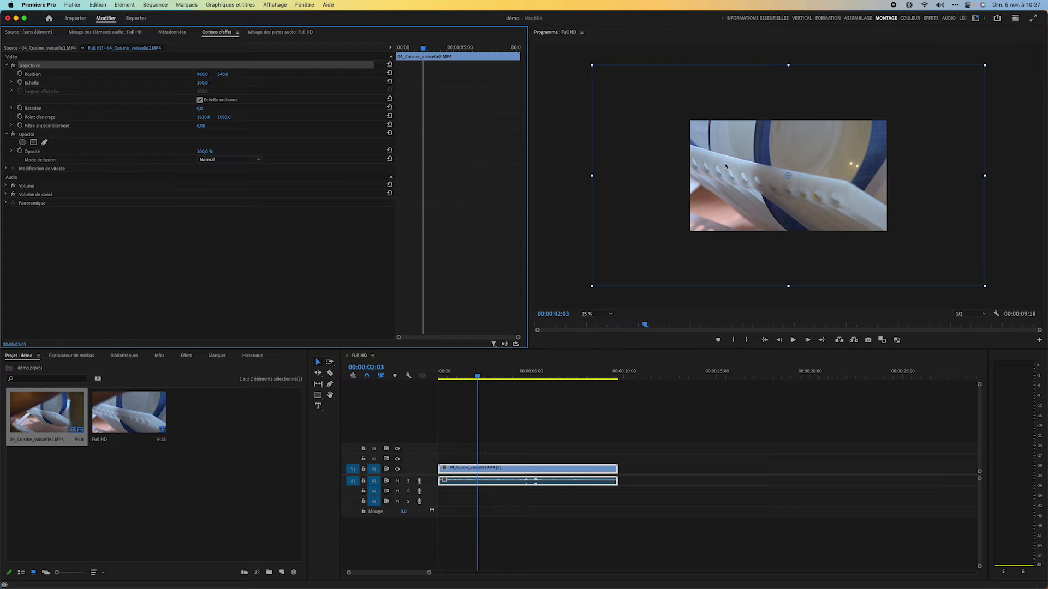
{"action": "right_click", "coordinate": [518, 470]}
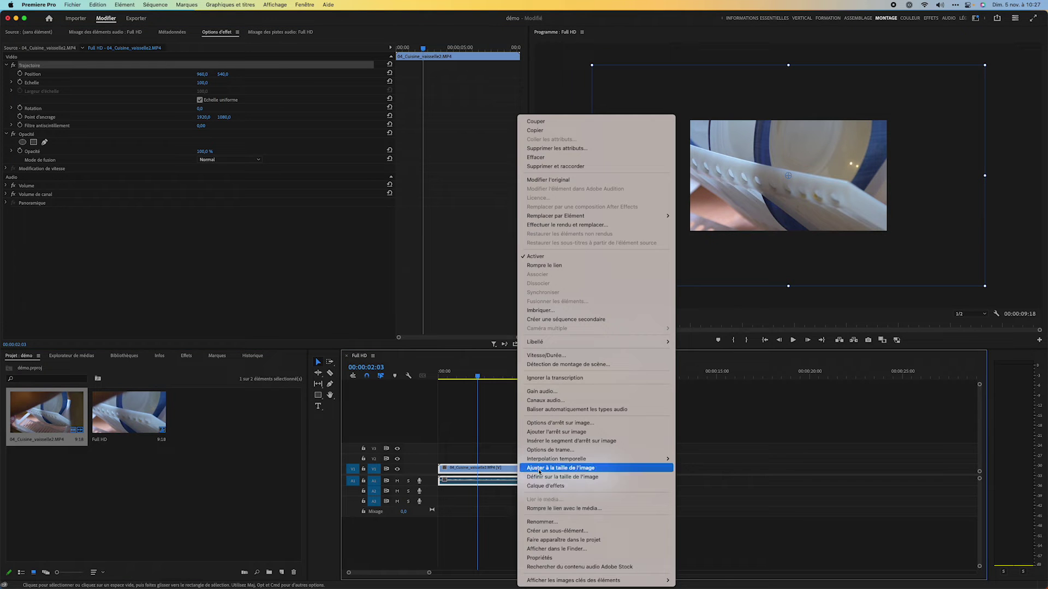
{"action": "left_click", "coordinate": [539, 468]}
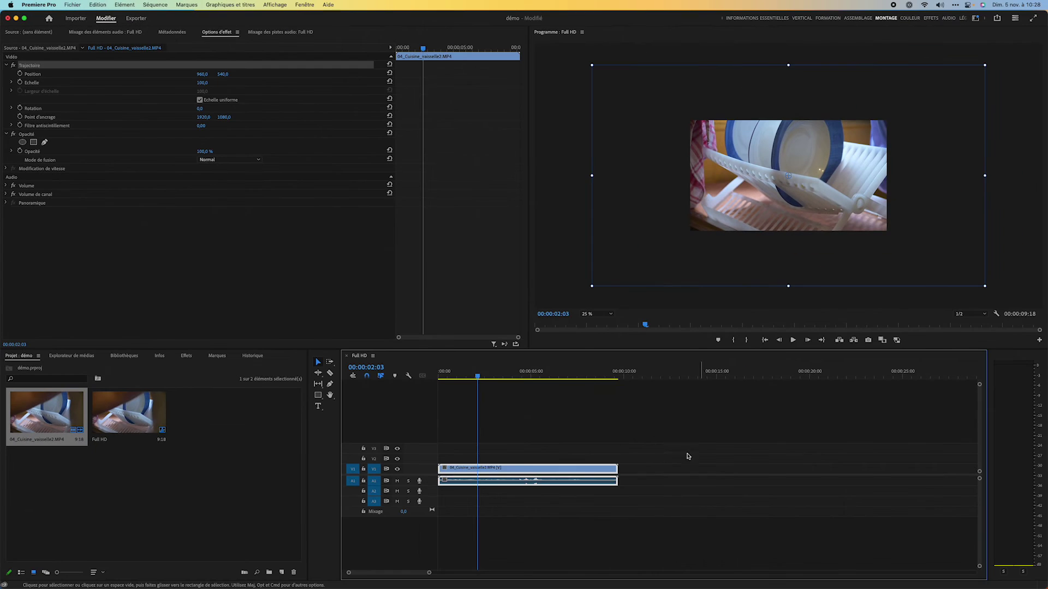
Set the Program monitor zoom to Adapter and move the playhead to about 00:00:04:01
{"action": "left_click", "coordinate": [660, 474]}
{"action": "left_click", "coordinate": [591, 314]}
{"action": "left_click", "coordinate": [594, 322]}
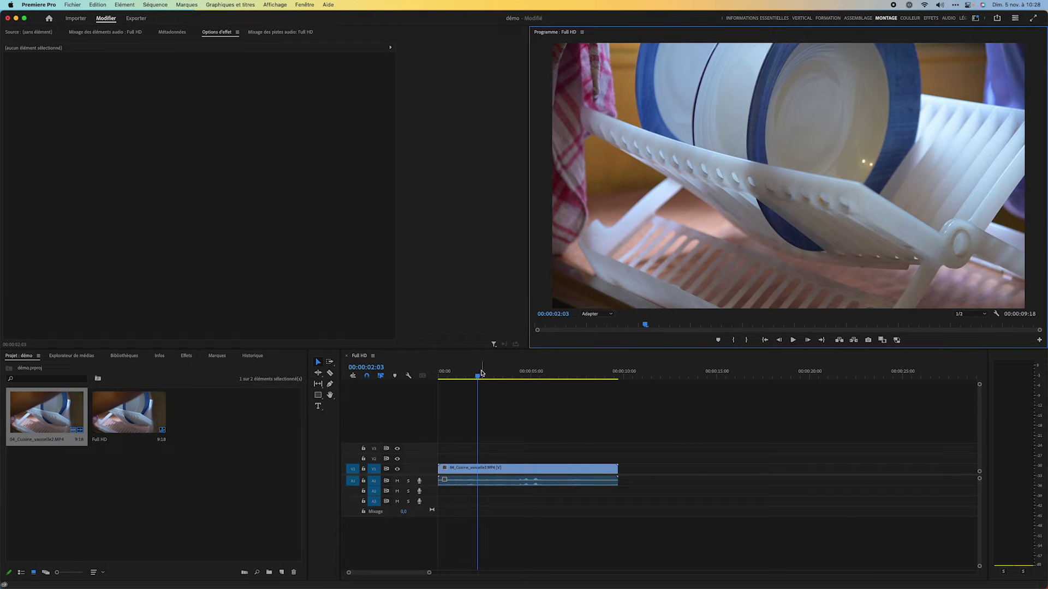
{"action": "left_click_drag", "start_coordinate": [480, 377], "coordinate": [513, 382]}
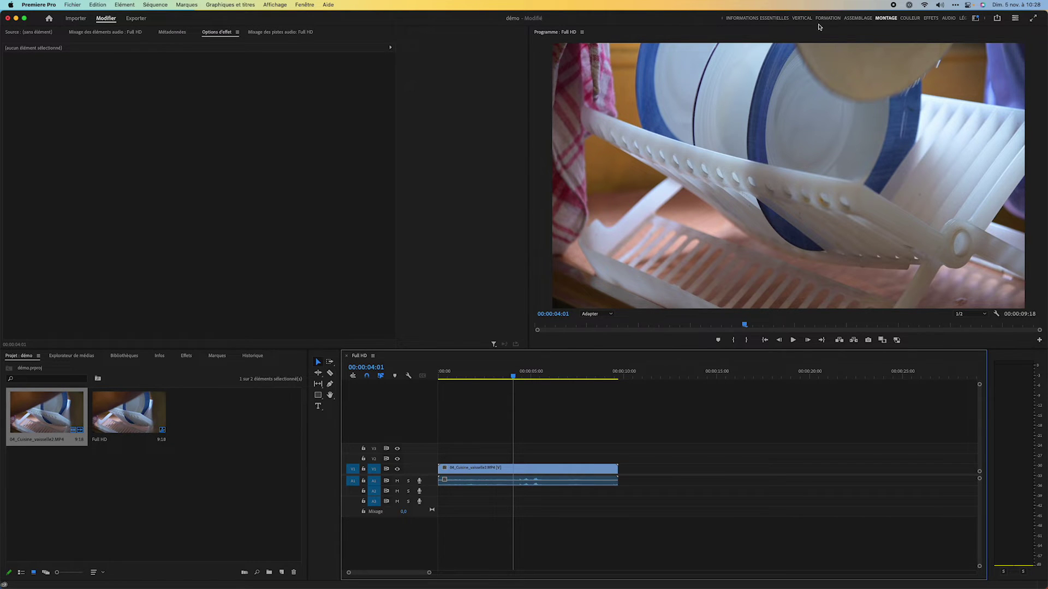
Apply Définir sur la taille de l'image to the timeline clip so its Echelle becomes 50
{"action": "right_click", "coordinate": [524, 469]}
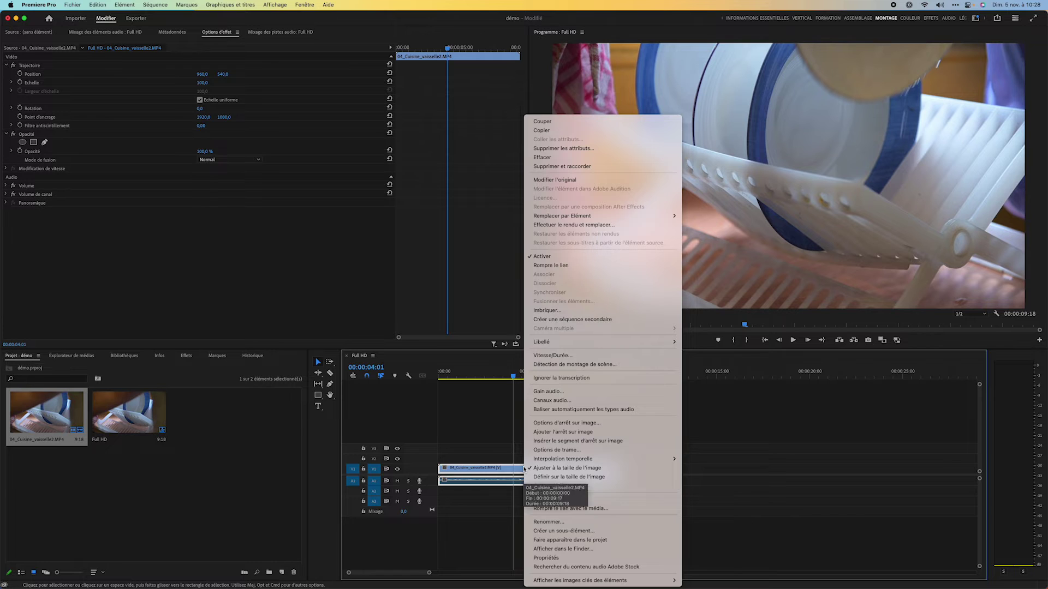
{"action": "left_click", "coordinate": [567, 477]}
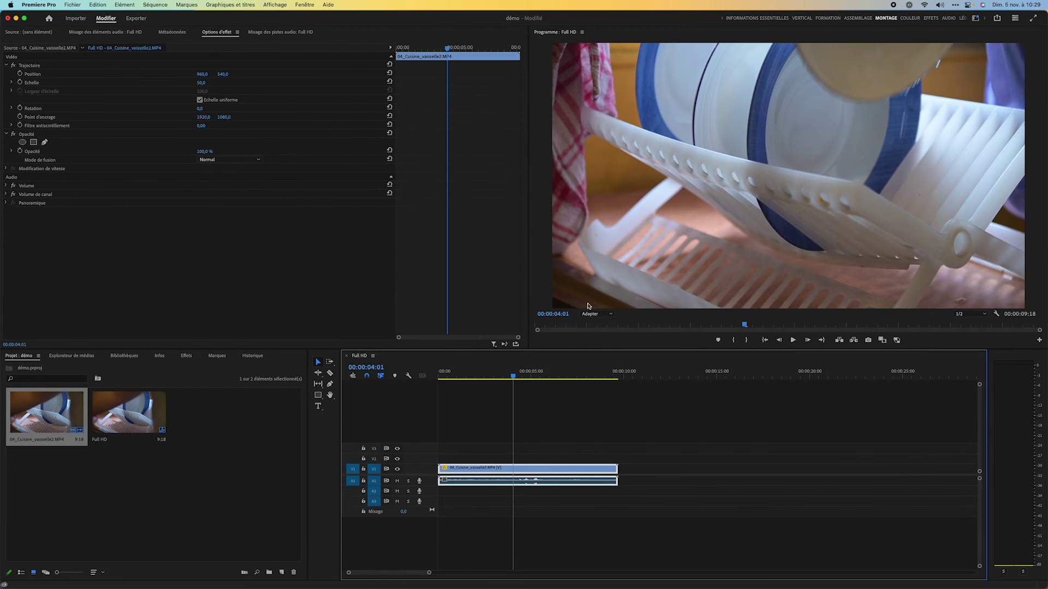
Set the Program monitor zoom to 25 % and show the timeline clip's Trajectoire bounding box
{"action": "left_click", "coordinate": [594, 313]}
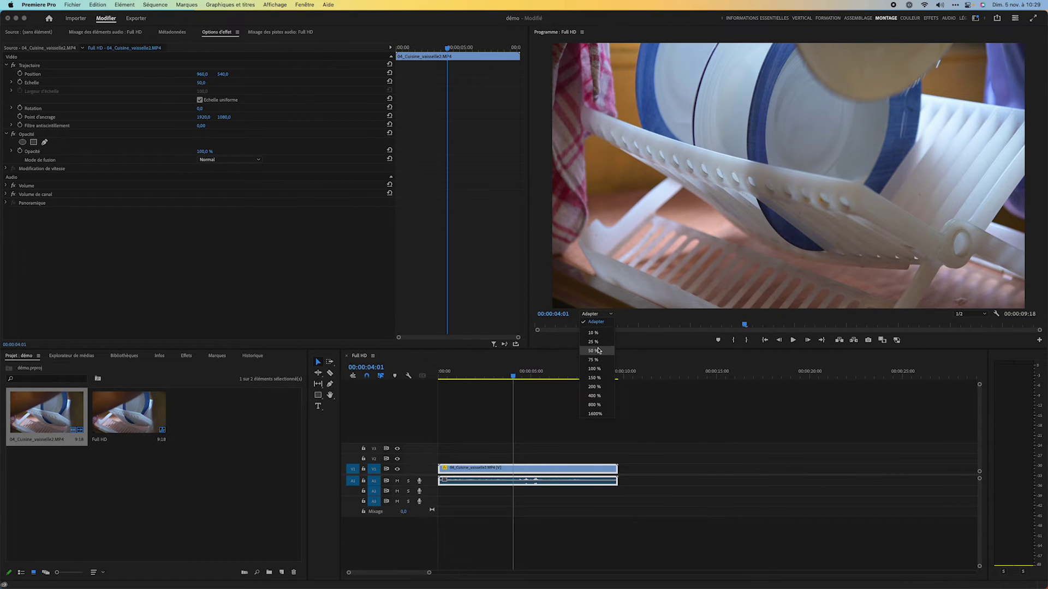
{"action": "left_click", "coordinate": [597, 350]}
{"action": "left_click", "coordinate": [592, 315]}
{"action": "left_click", "coordinate": [594, 342]}
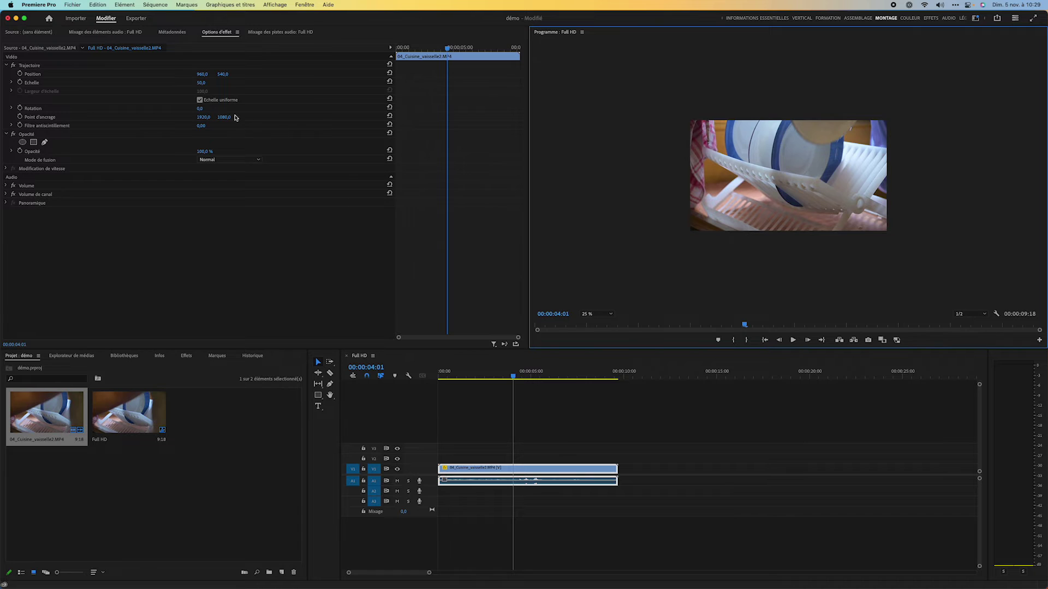
{"action": "left_click", "coordinate": [34, 67]}
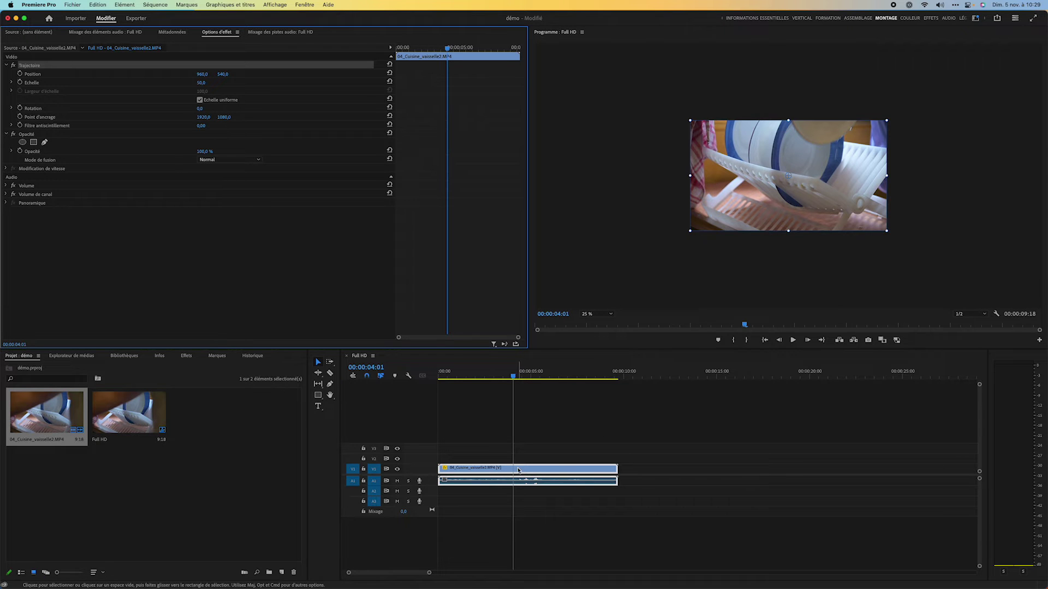
{"action": "left_click", "coordinate": [519, 471]}
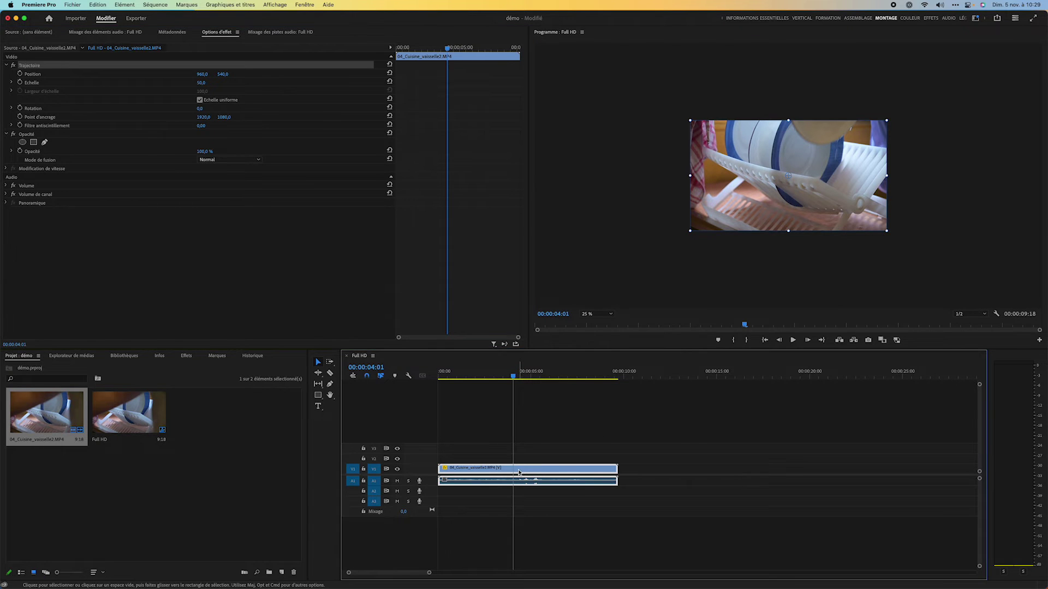
{"action": "right_click", "coordinate": [519, 473]}
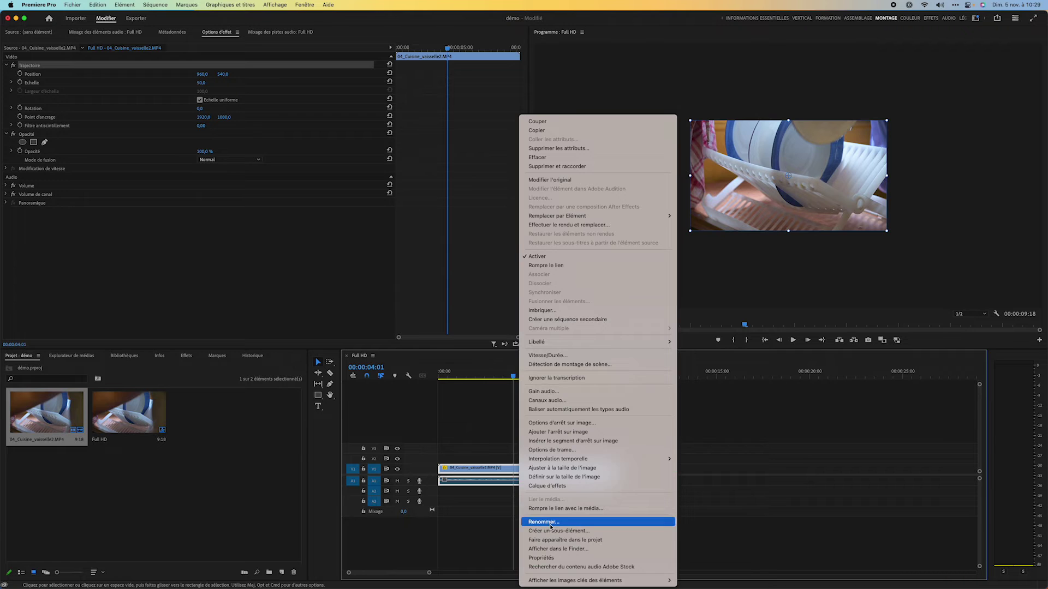
{"action": "right_click", "coordinate": [474, 470]}
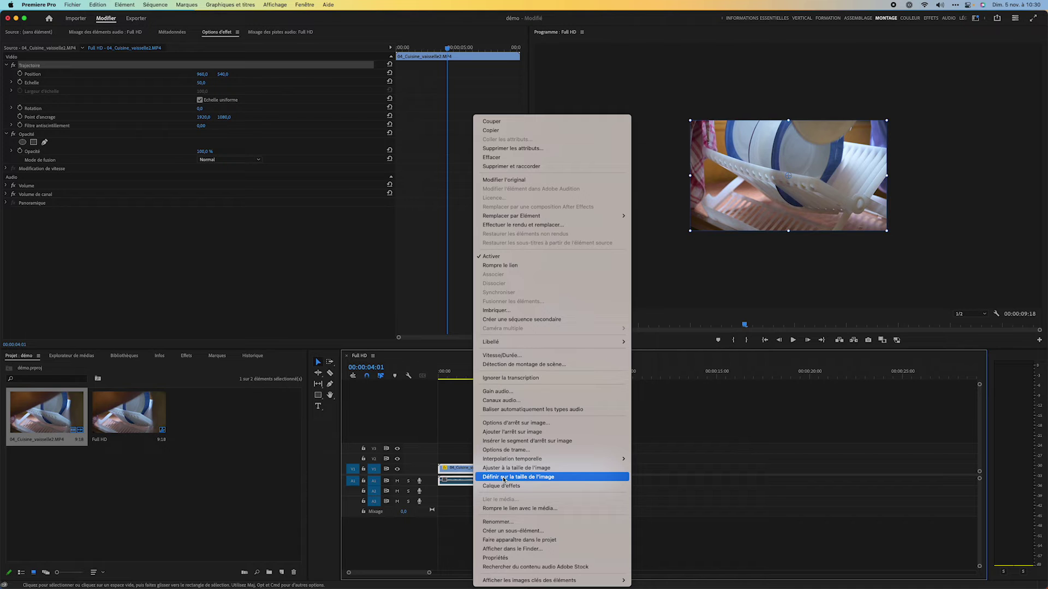
{"action": "left_click", "coordinate": [686, 411]}
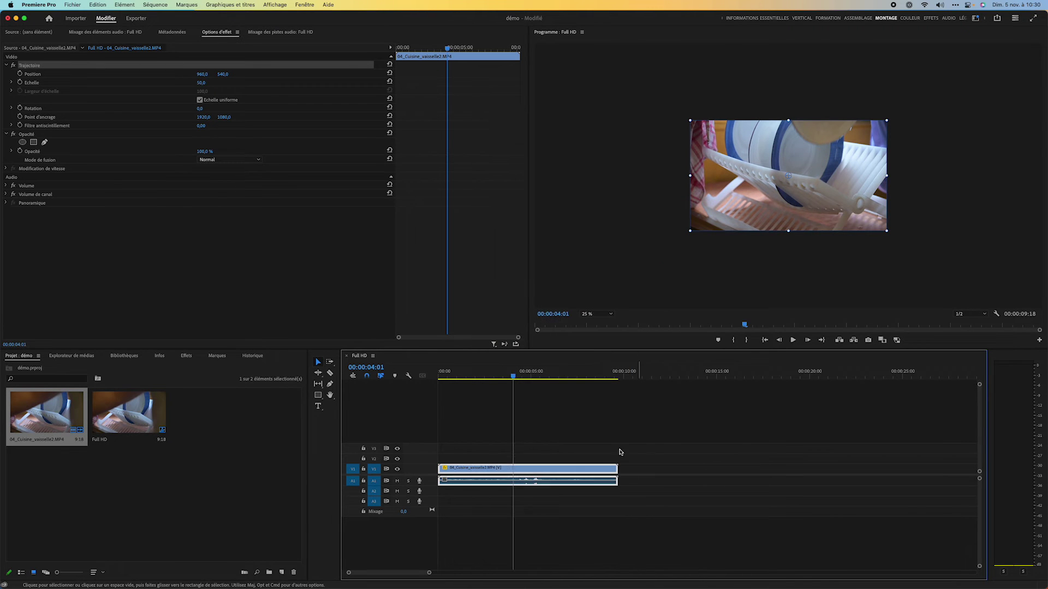
Replace the timeline clip with a fresh 04_Cuisine_vaisselle2.MP4 at the start of V1, keeping the sequence settings, and apply Ajuster à la taille de l'image
{"action": "key", "text": "Delete"}
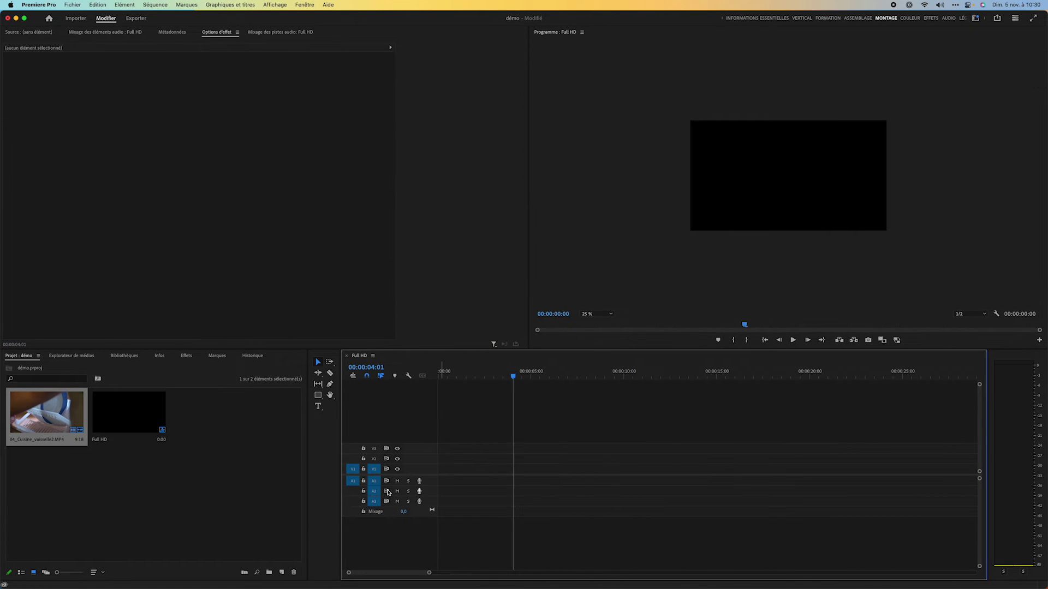
{"action": "left_click_drag", "start_coordinate": [47, 412], "coordinate": [441, 469]}
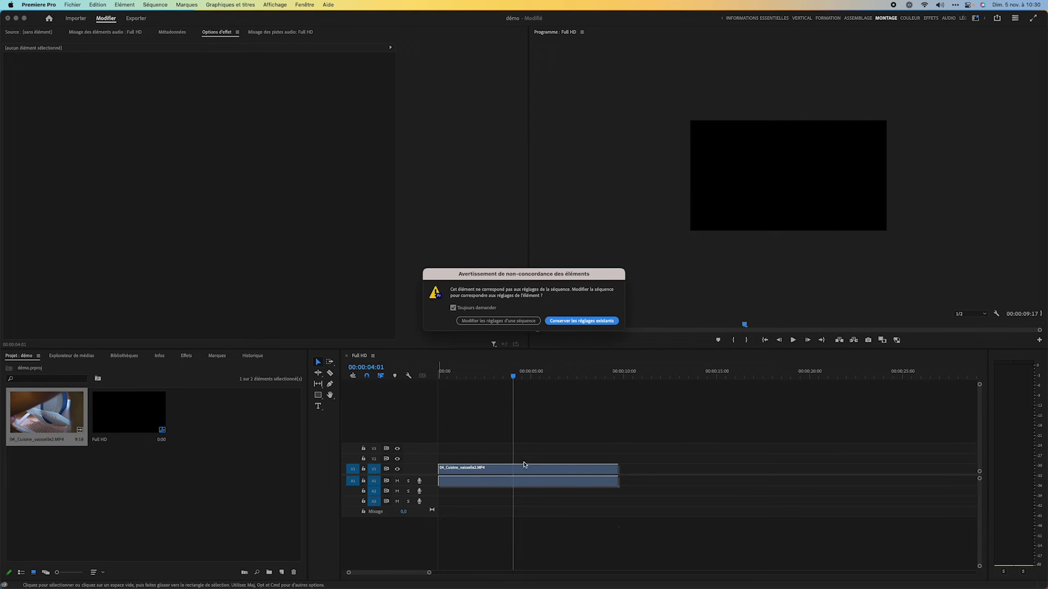
{"action": "left_click", "coordinate": [573, 322]}
{"action": "right_click", "coordinate": [523, 468]}
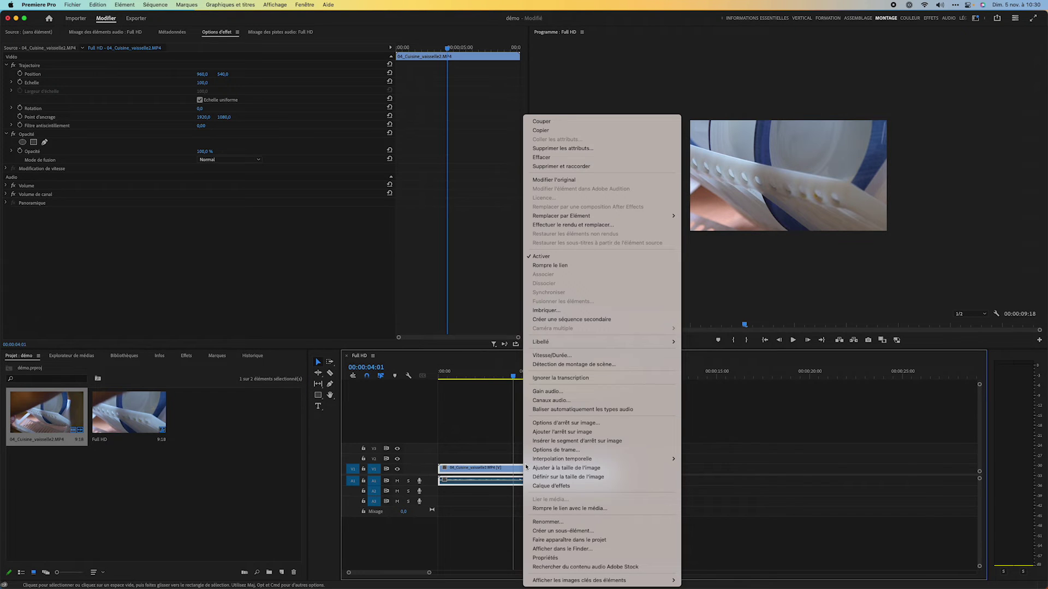
{"action": "left_click", "coordinate": [556, 470]}
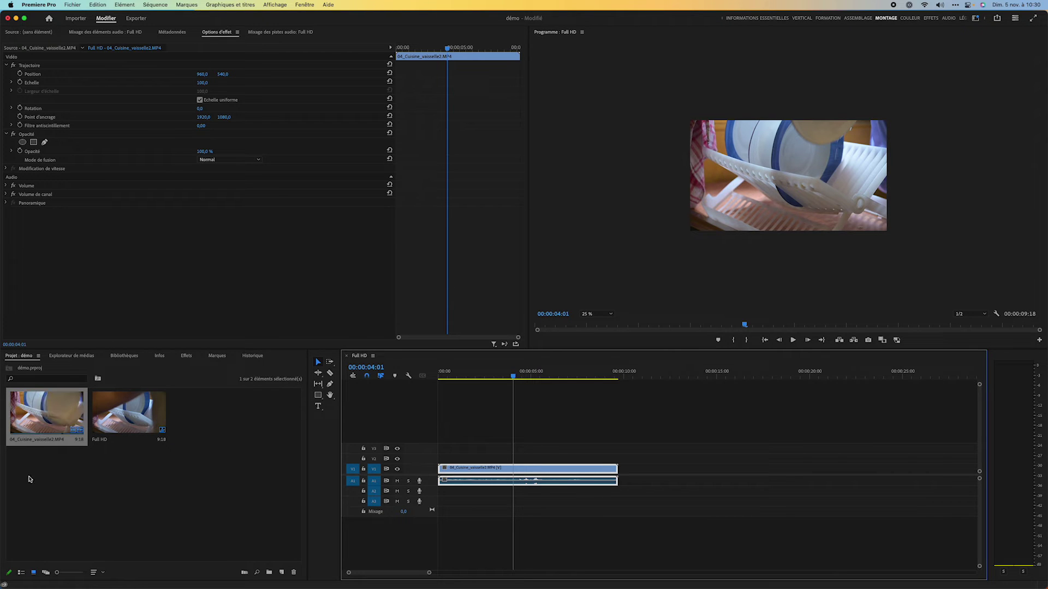
Check the file properties of 04_Cuisine_vaisselle2.MP4 in the project, including its image size
{"action": "left_click", "coordinate": [57, 410]}
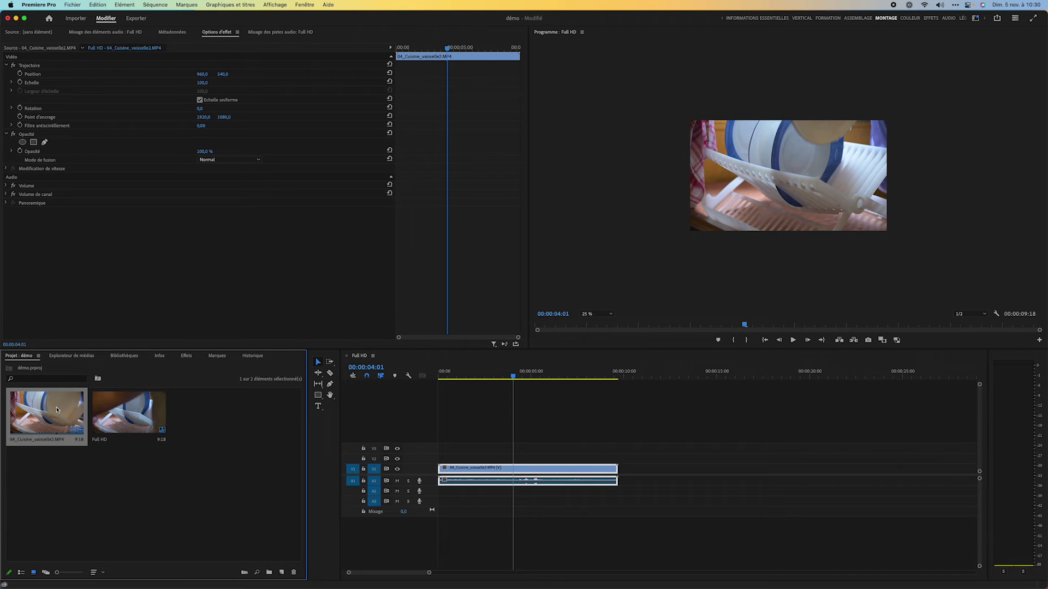
{"action": "right_click", "coordinate": [57, 410]}
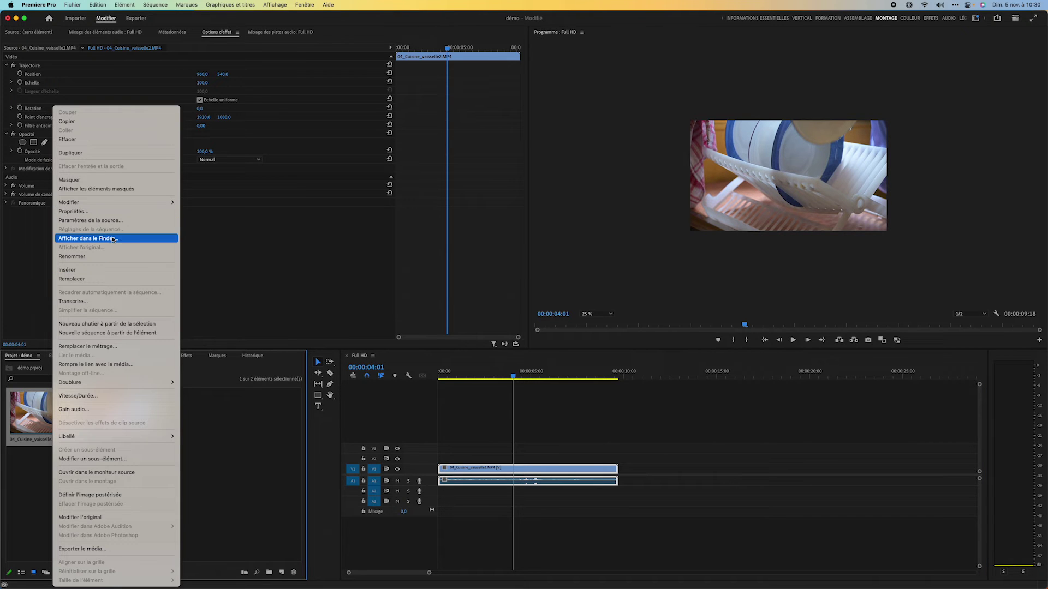
{"action": "left_click", "coordinate": [104, 212]}
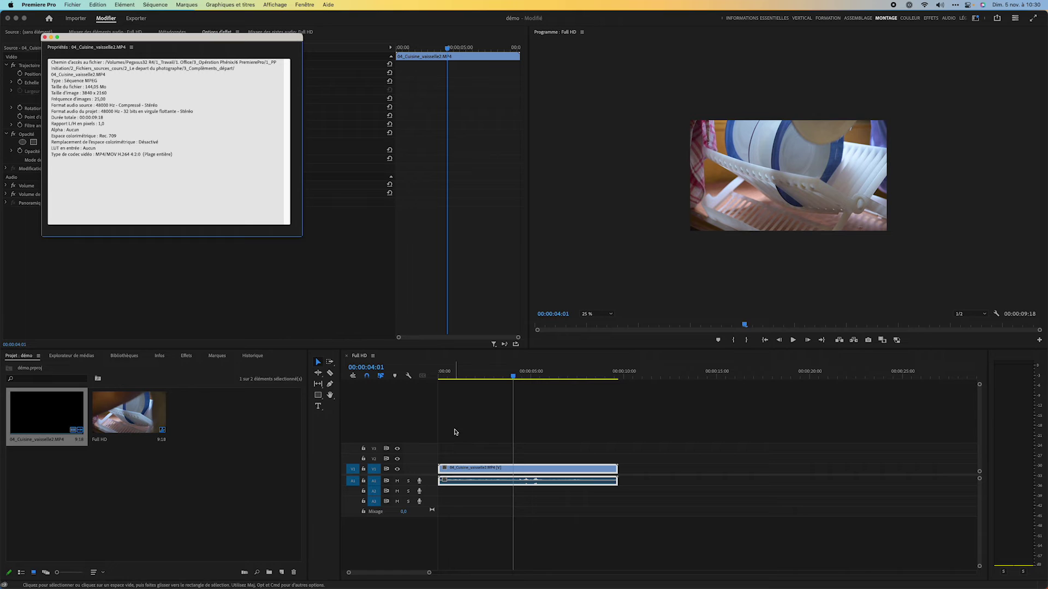
{"action": "left_click", "coordinate": [44, 37]}
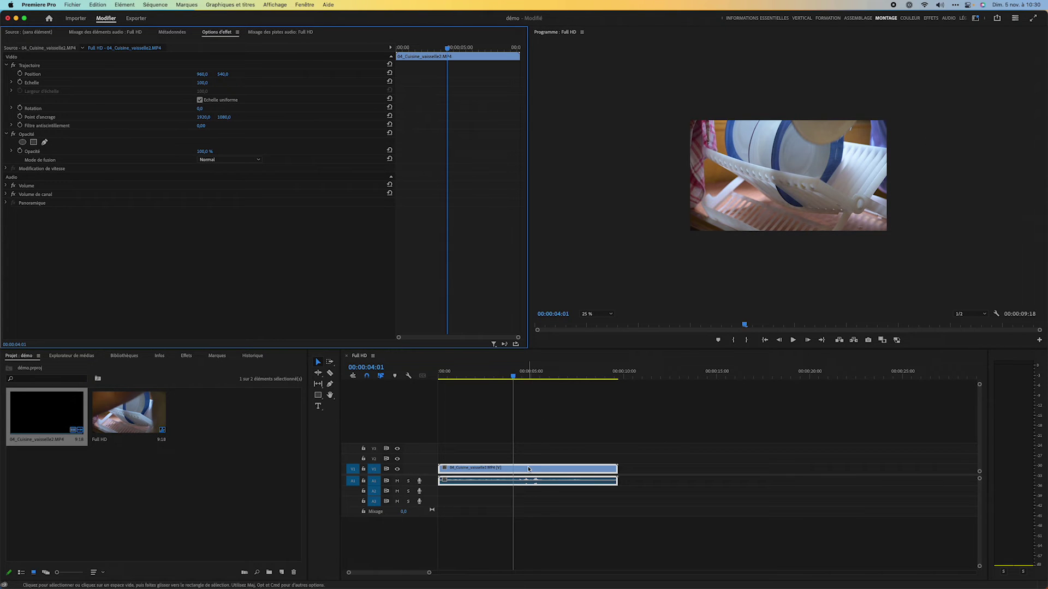
Place a second 04_Cuisine_vaisselle2.MP4 on V1 shortly after the first clip and view it with the Program monitor zoom at Adapter
{"action": "left_click_drag", "start_coordinate": [46, 415], "coordinate": [637, 465]}
{"action": "left_click_drag", "start_coordinate": [514, 376], "coordinate": [671, 394]}
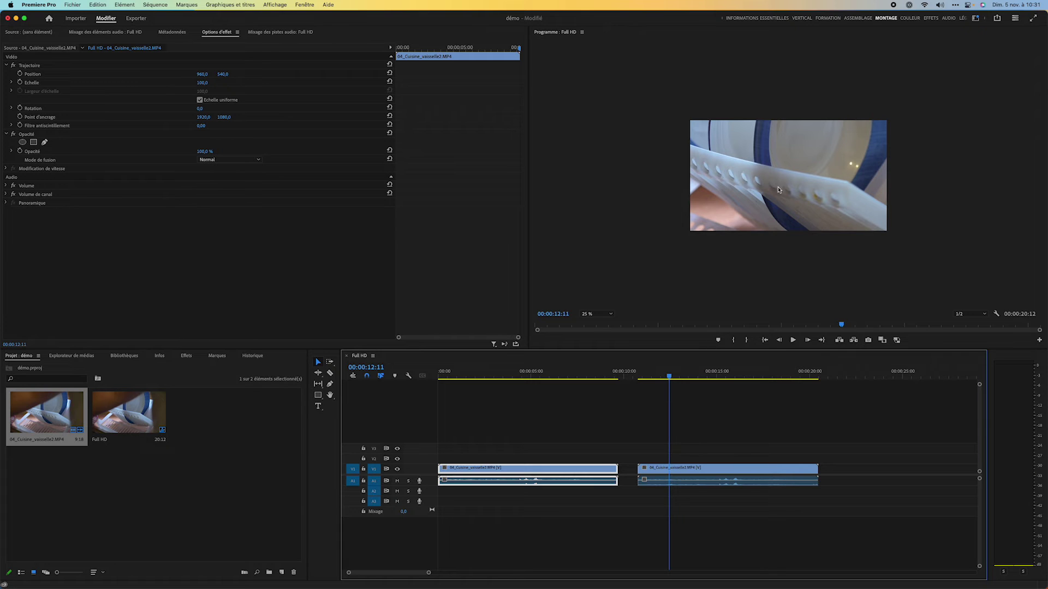
{"action": "left_click", "coordinate": [600, 314]}
{"action": "left_click", "coordinate": [596, 325]}
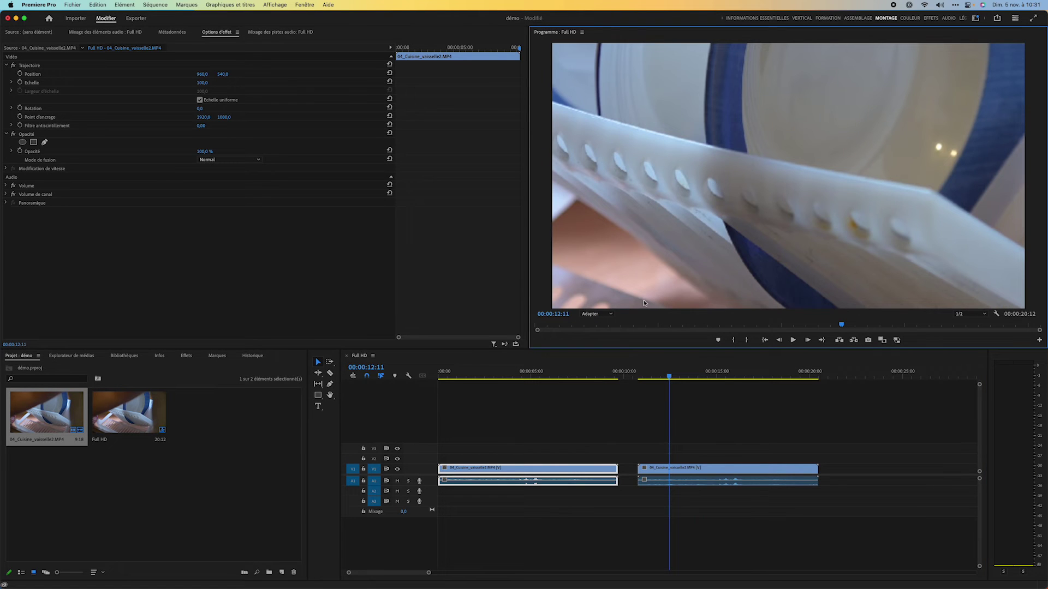
Move the playhead to about 00:00:13:02 and apply Définir sur la taille de l'image to the second clip
{"action": "left_click", "coordinate": [589, 377]}
{"action": "left_click_drag", "start_coordinate": [586, 383], "coordinate": [680, 385]}
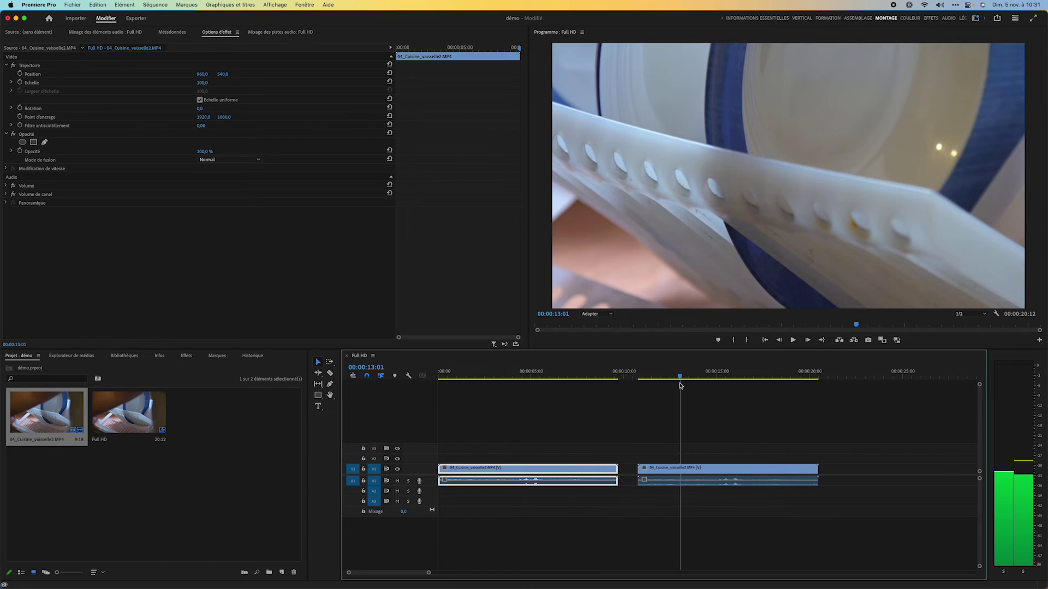
{"action": "left_click", "coordinate": [710, 470]}
{"action": "right_click", "coordinate": [710, 471]}
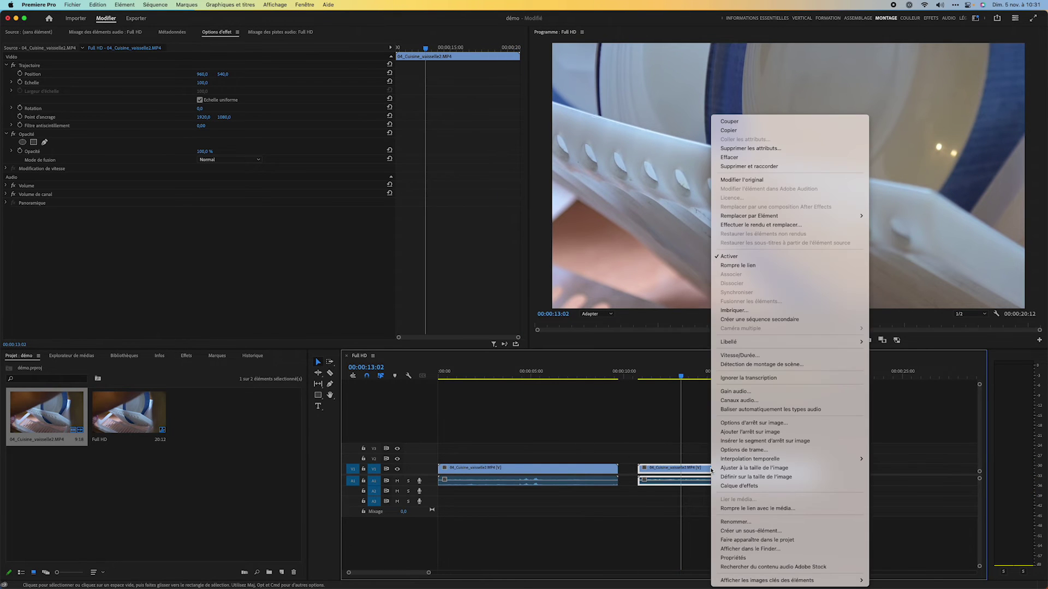
{"action": "left_click", "coordinate": [739, 478]}
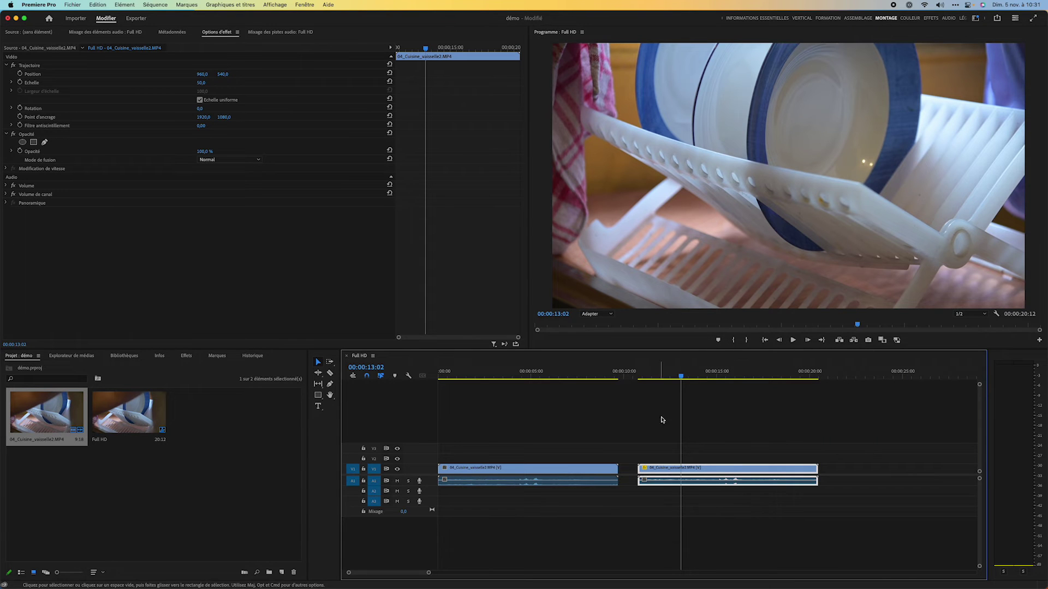
Examine the second clip around 00:00:14:18 with its bounding box shown in the Program monitor
{"action": "left_click", "coordinate": [678, 378]}
{"action": "left_click_drag", "start_coordinate": [669, 381], "coordinate": [712, 386]}
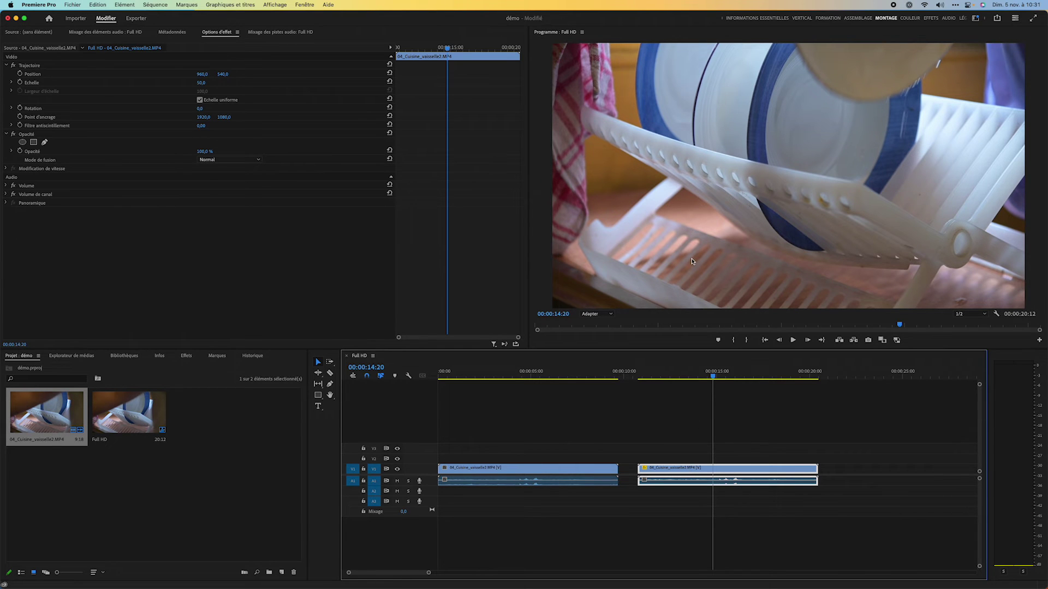
{"action": "key", "text": "Left"}
{"action": "key", "text": "Left"}
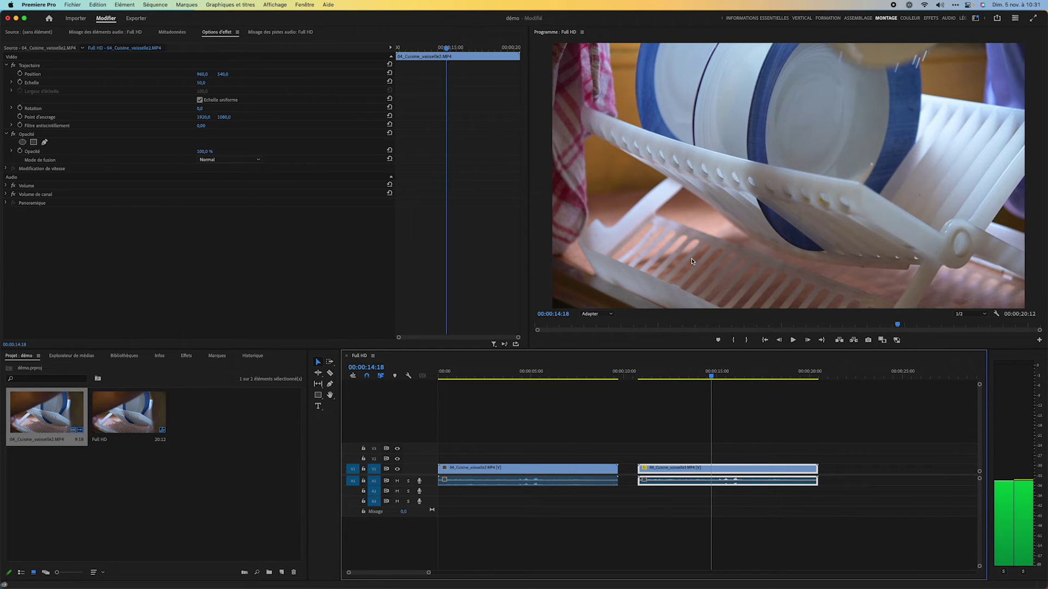
{"action": "left_click", "coordinate": [702, 166]}
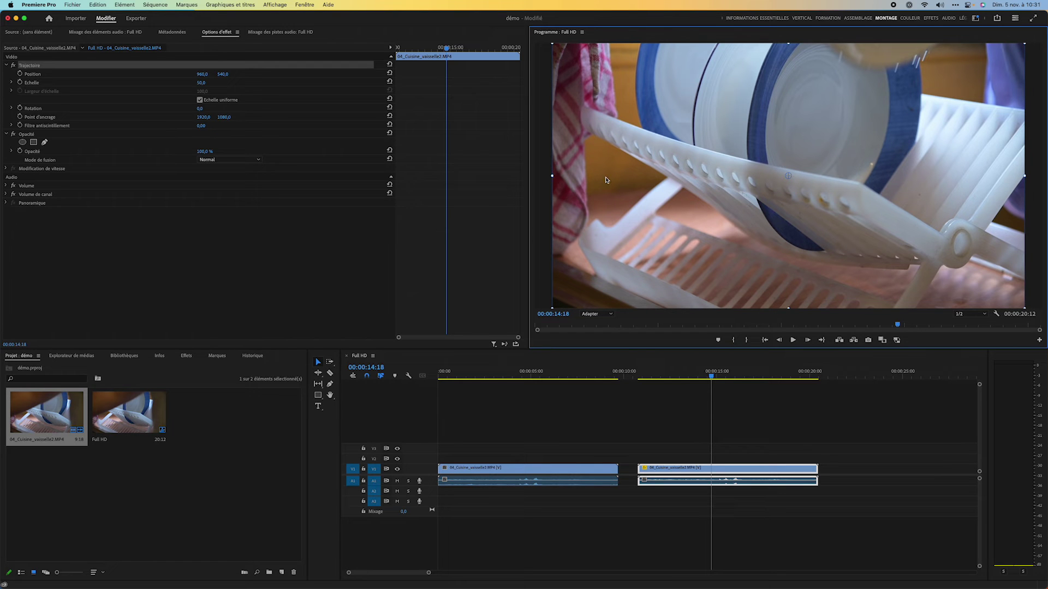
{"action": "left_click_drag", "start_coordinate": [554, 176], "coordinate": [554, 199]}
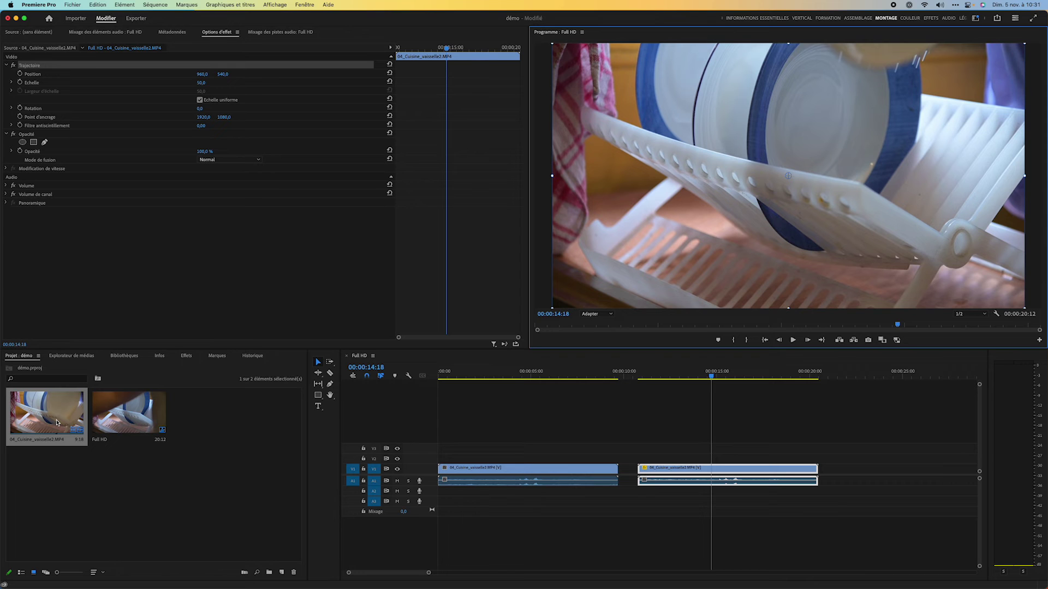
Enlarge the first clip by its bounding box to an Echelle of about 178 at 00:00:05:09, and undo the enlargement
{"action": "left_click_drag", "start_coordinate": [712, 376], "coordinate": [538, 377]}
{"action": "left_click", "coordinate": [563, 467]}
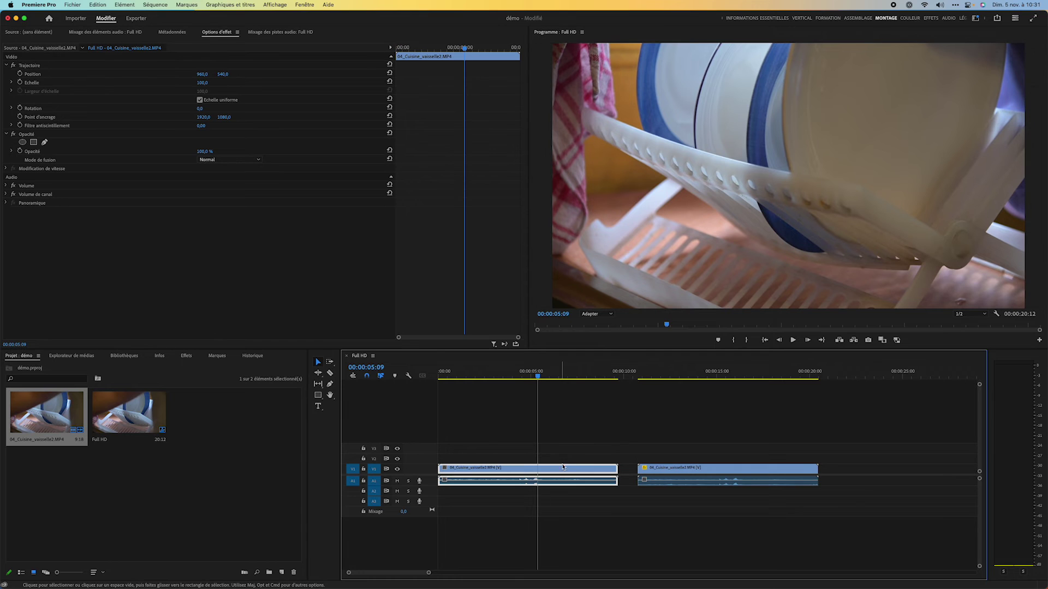
{"action": "left_click", "coordinate": [648, 187]}
{"action": "left_click_drag", "start_coordinate": [552, 176], "coordinate": [369, 177]}
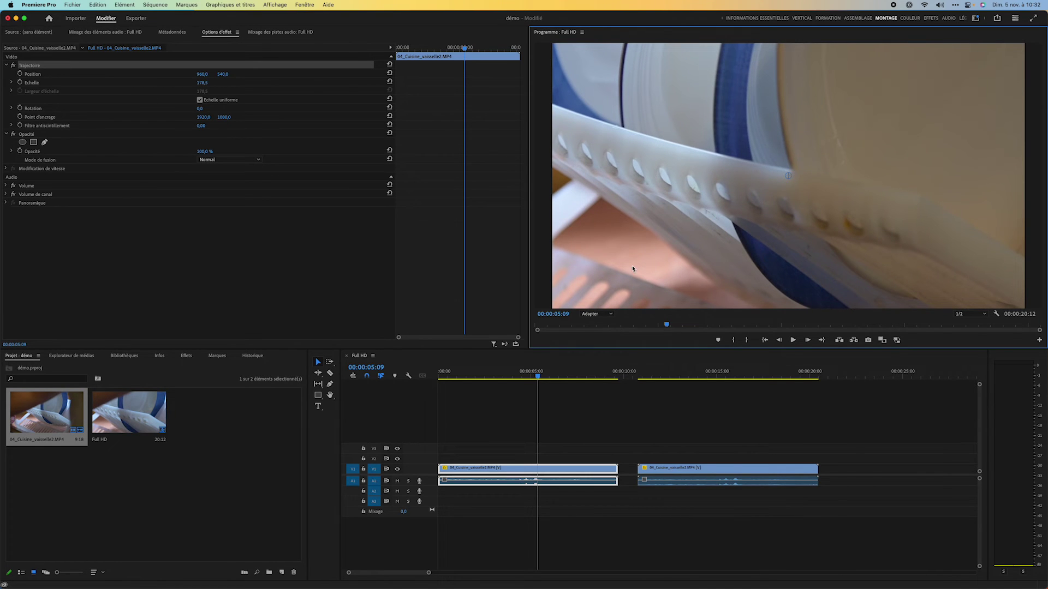
{"action": "key", "text": "super+z"}
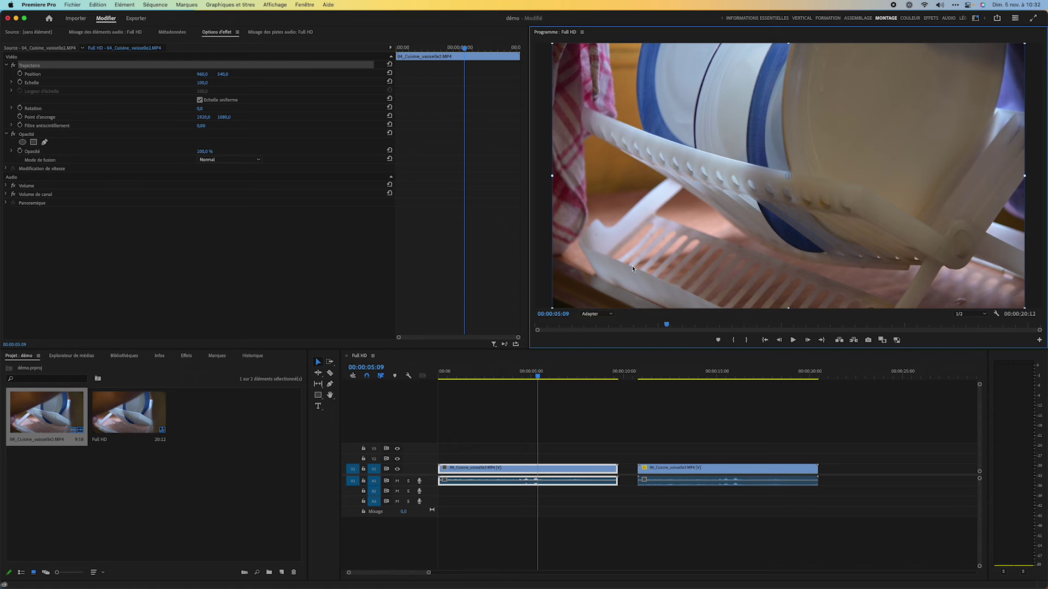
Check which image-size fitting option is active on the first timeline clip
{"action": "right_click", "coordinate": [544, 470]}
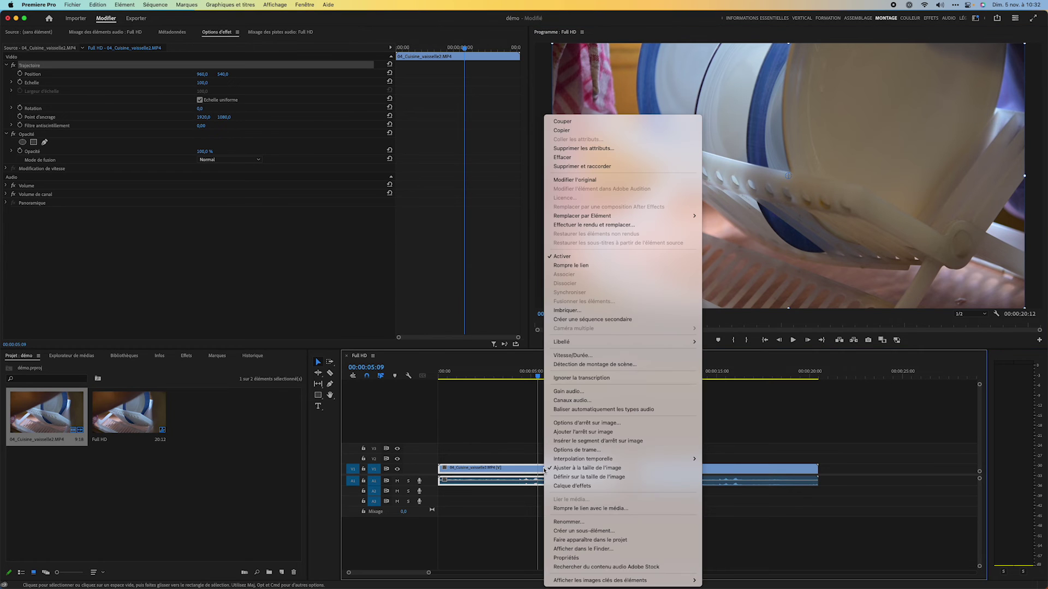
{"action": "left_click", "coordinate": [495, 472]}
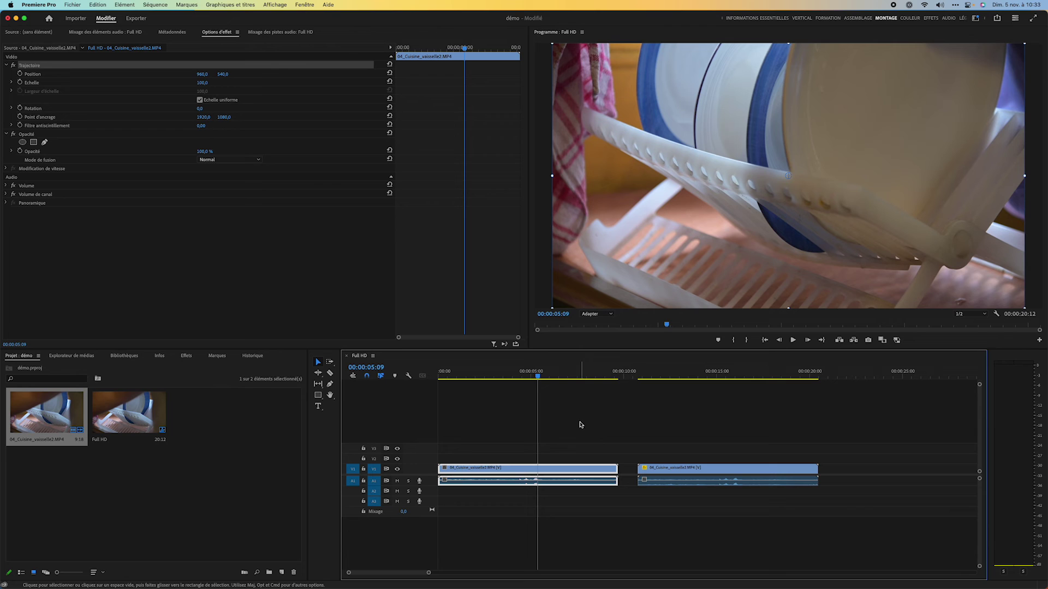
Set the Média preference Mise à l'échelle des médias par défaut to Définir sur la taille de l'image and allow microphone access
{"action": "left_click", "coordinate": [36, 5]}
{"action": "mouse_move", "coordinate": [42, 33]}
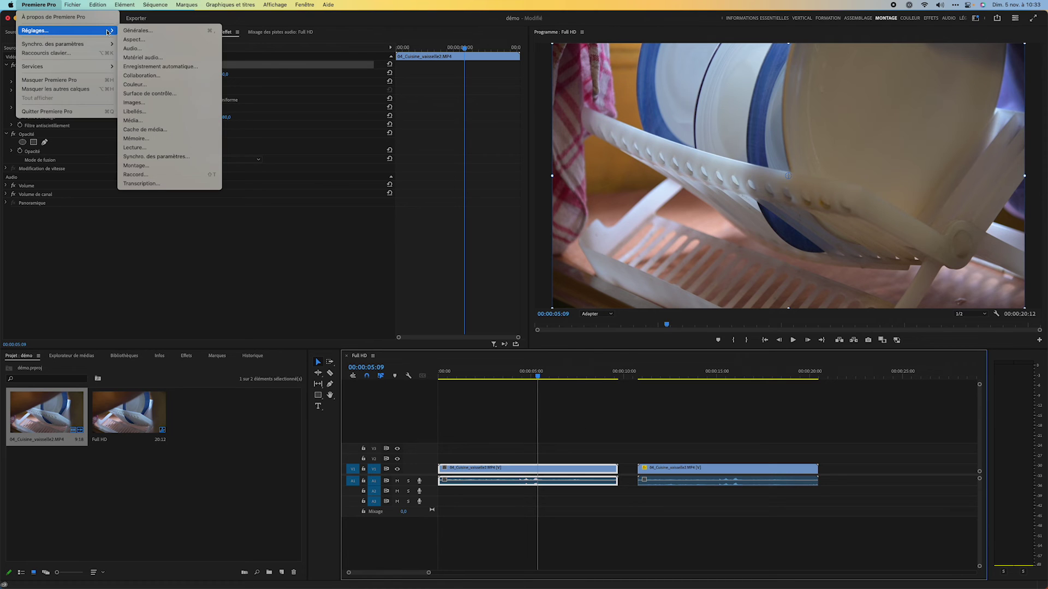
{"action": "left_click", "coordinate": [179, 120]}
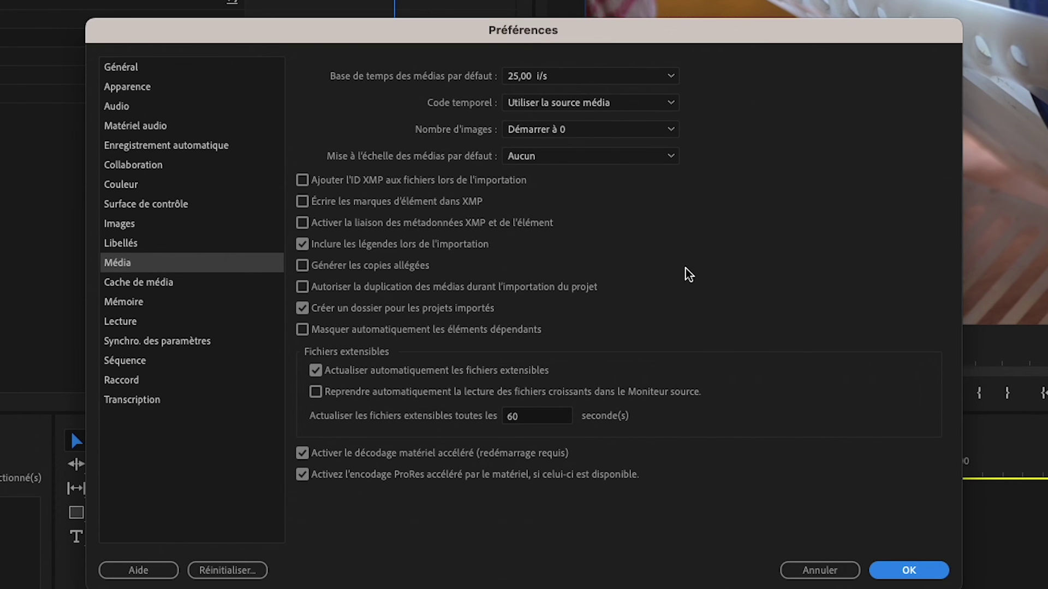
{"action": "left_click", "coordinate": [607, 160]}
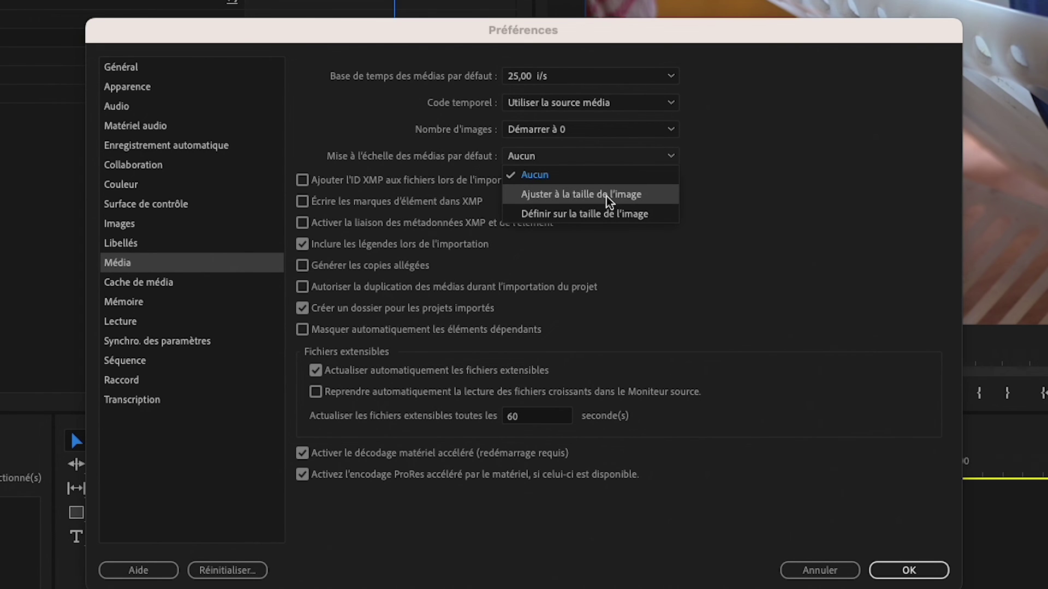
{"action": "left_click", "coordinate": [590, 214]}
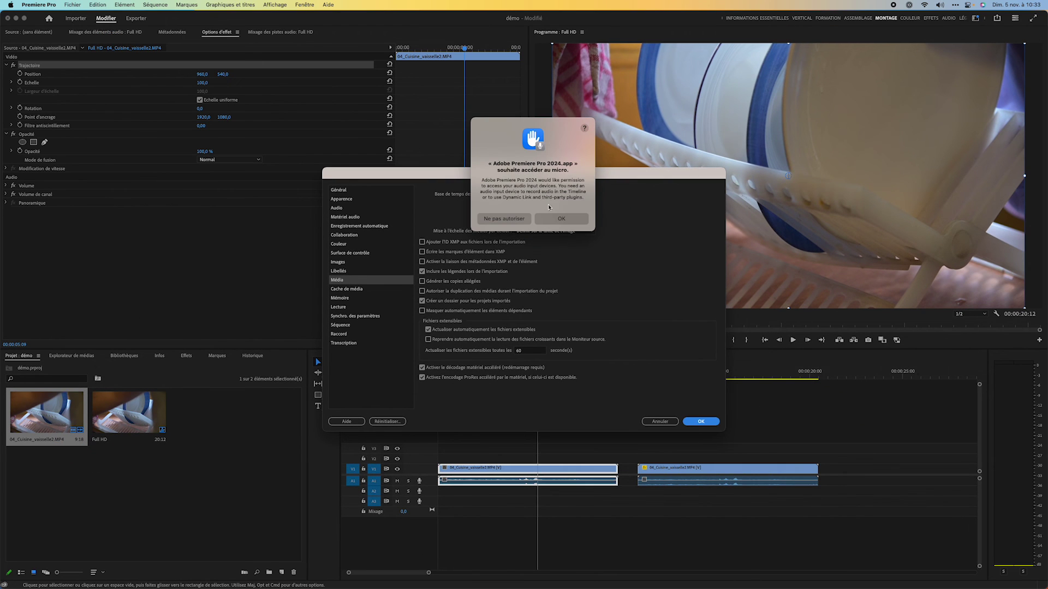
{"action": "left_click", "coordinate": [561, 218]}
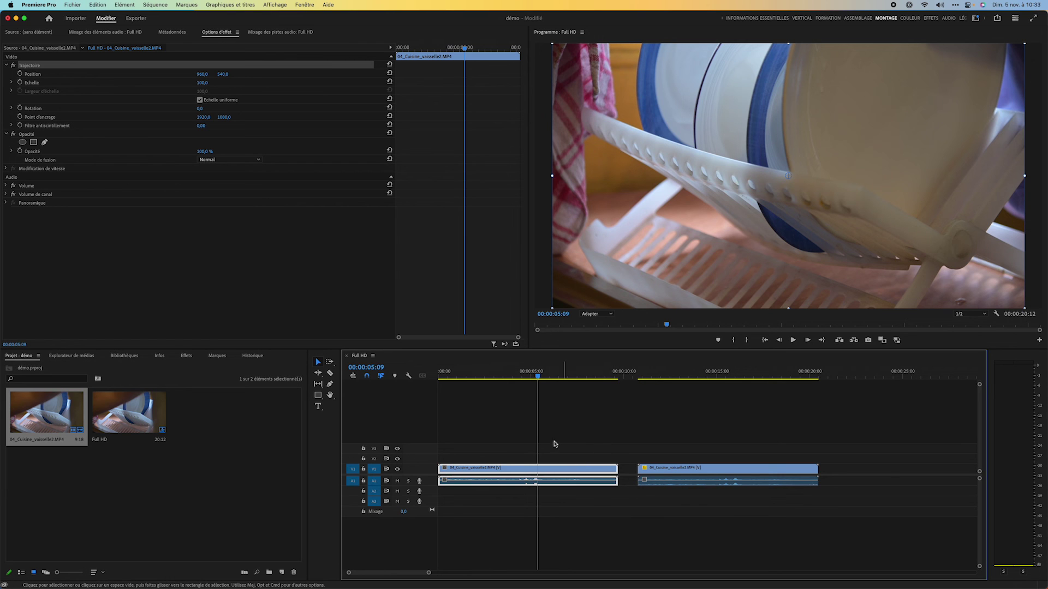
Place a third 04_Cuisine_vaisselle2.MP4 on V1 shortly after the second clip and inspect its Echelle with the playhead at 00:00:24:17
{"action": "left_click", "coordinate": [64, 467]}
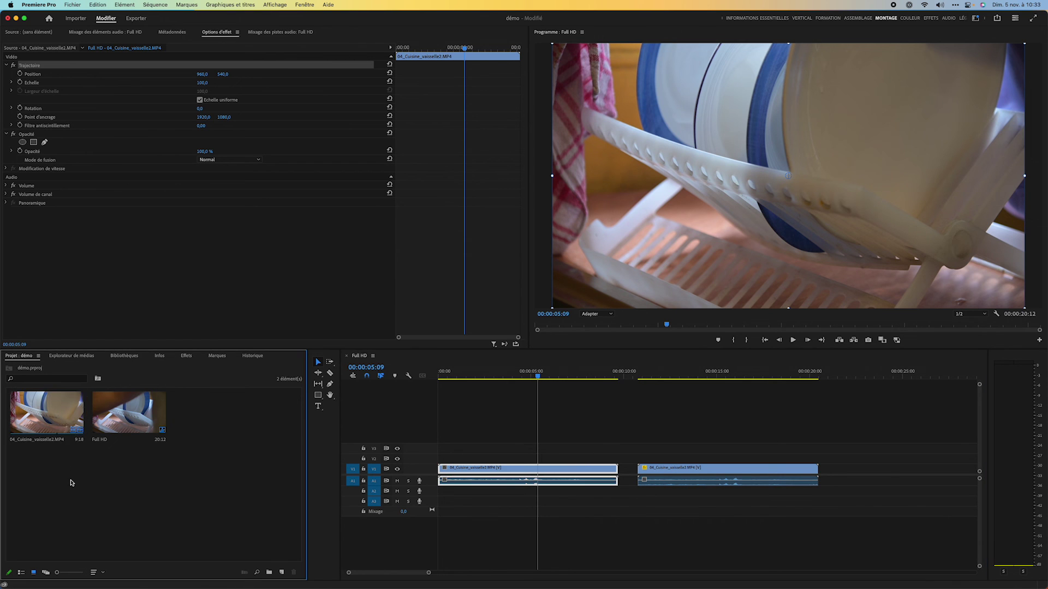
{"action": "left_click_drag", "start_coordinate": [74, 412], "coordinate": [843, 453]}
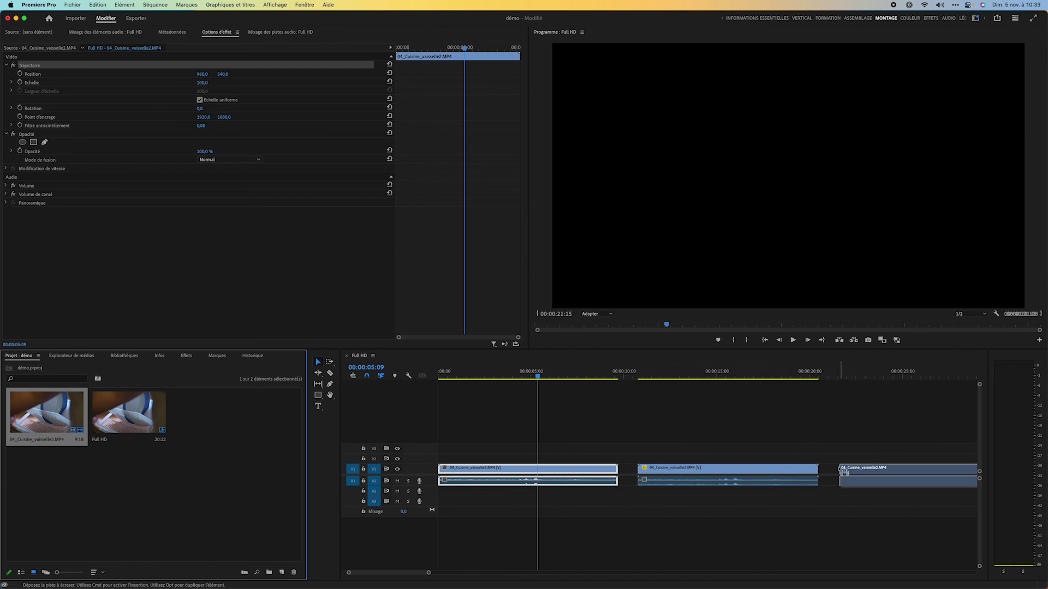
{"action": "left_click", "coordinate": [897, 376]}
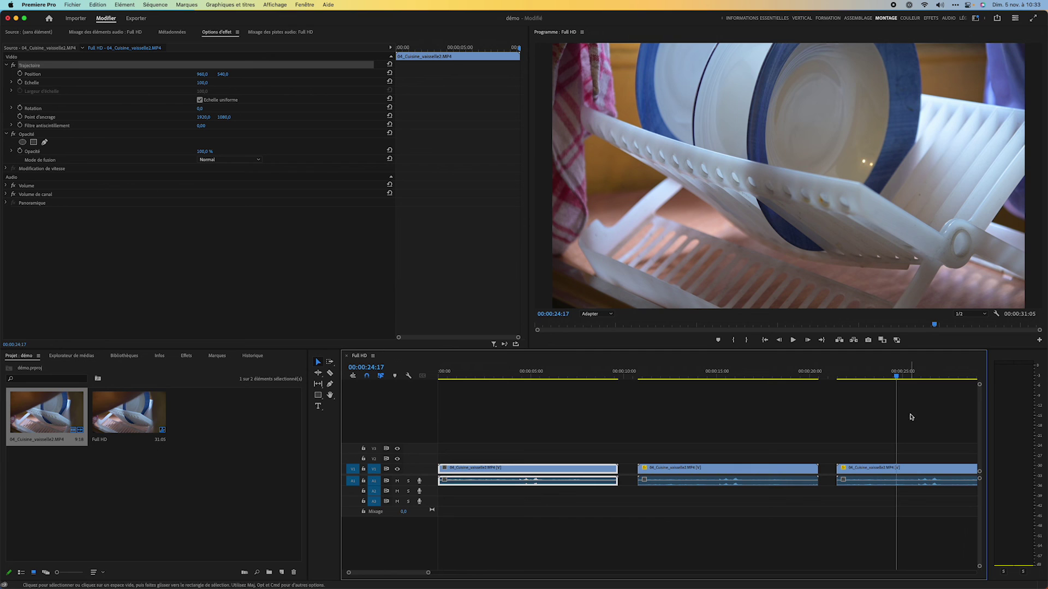
{"action": "left_click", "coordinate": [914, 476]}
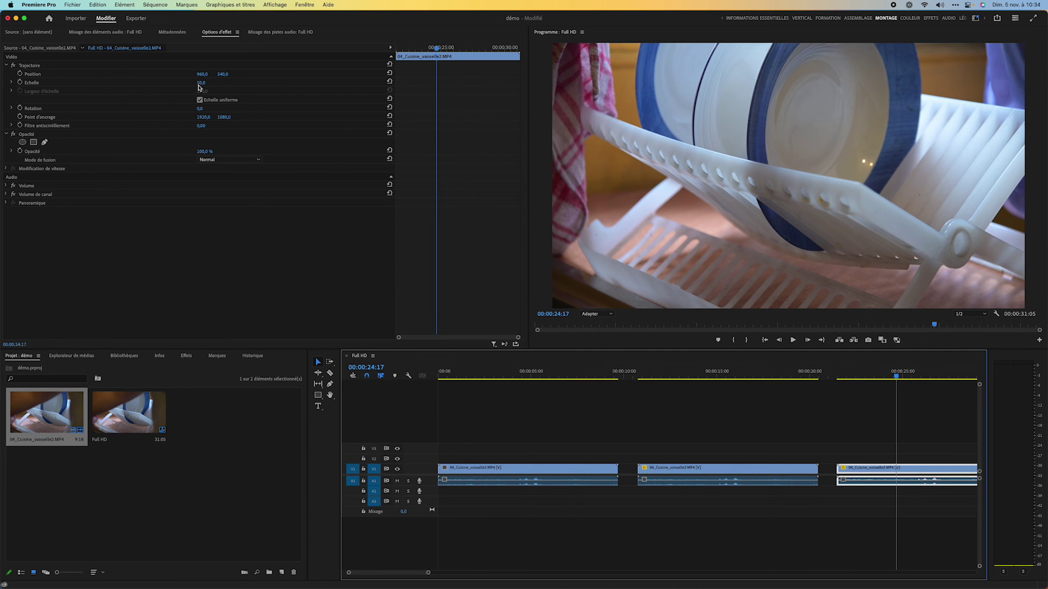